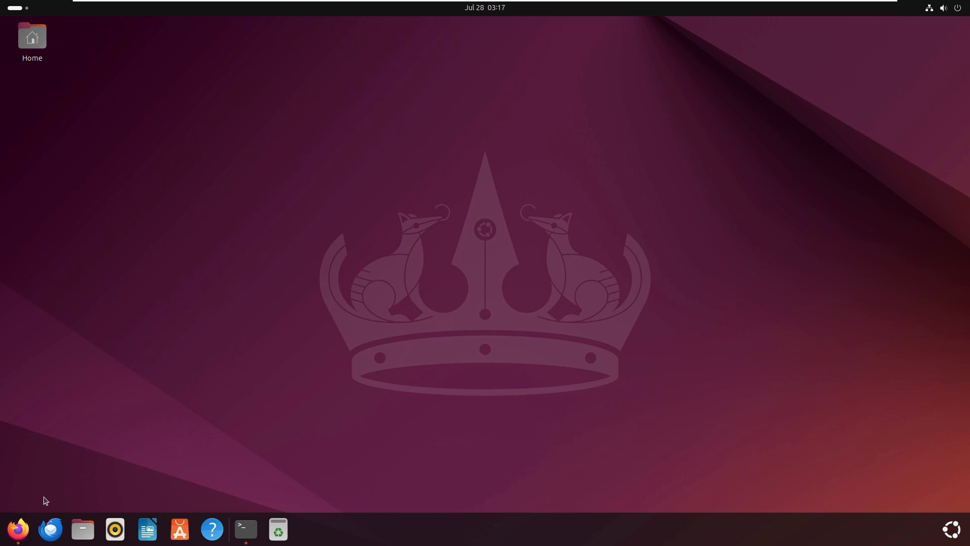
Copy the Linux Installer download link from the NAKIVO Backup & Replication v11.0.3 page in Firefox and minimize the browser.
click(18, 528)
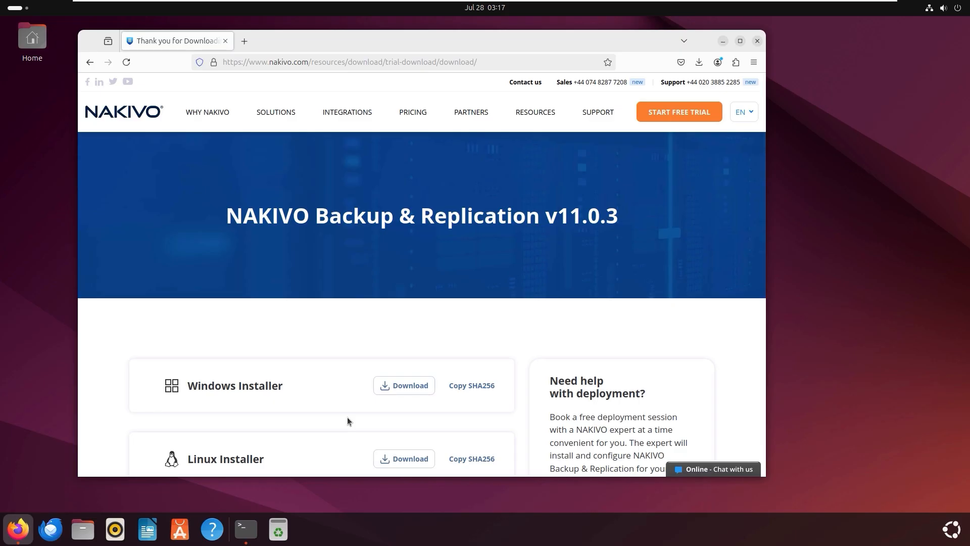
scroll(350, 415, down, 2)
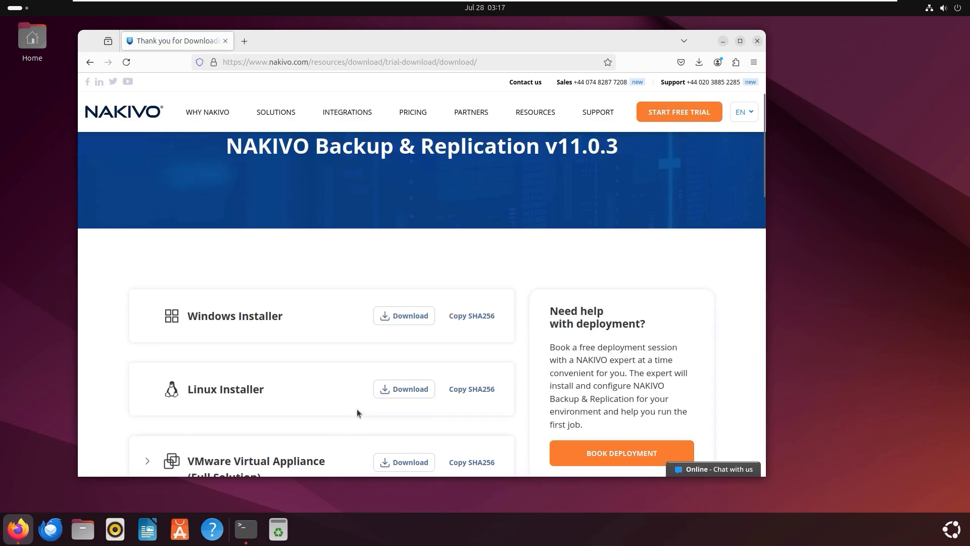
right_click(398, 390)
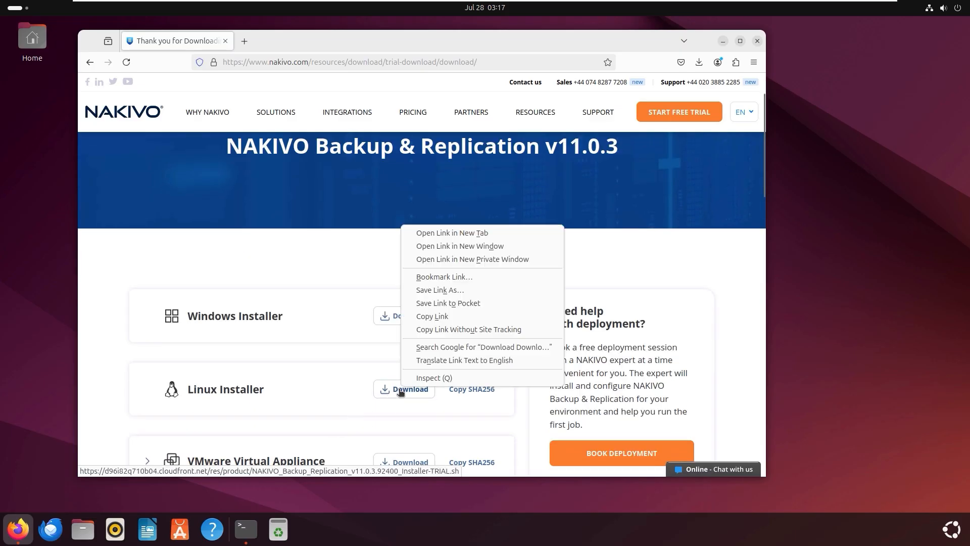
click(448, 316)
click(723, 42)
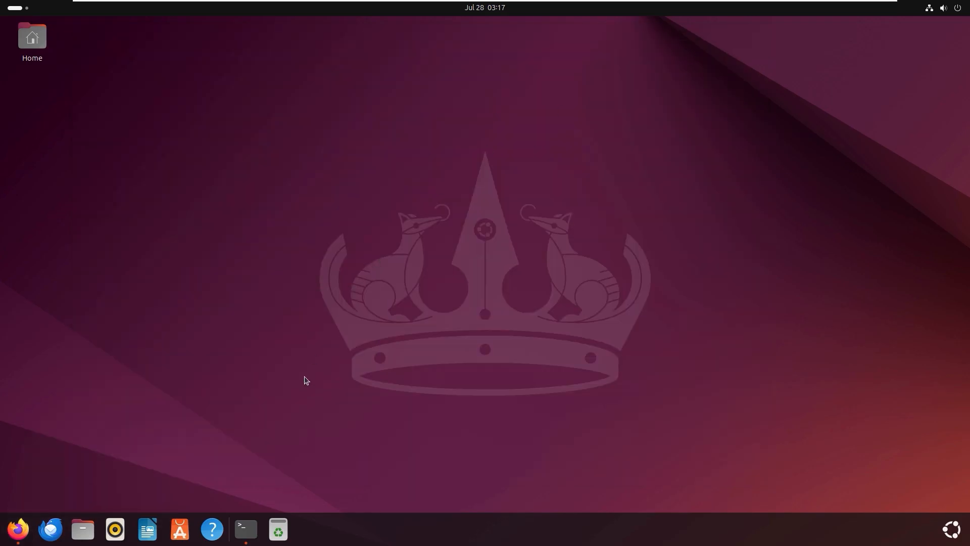
Switch to the terminal and change the working directory to ~/Downloads/.
click(246, 529)
text(cd ~/D)
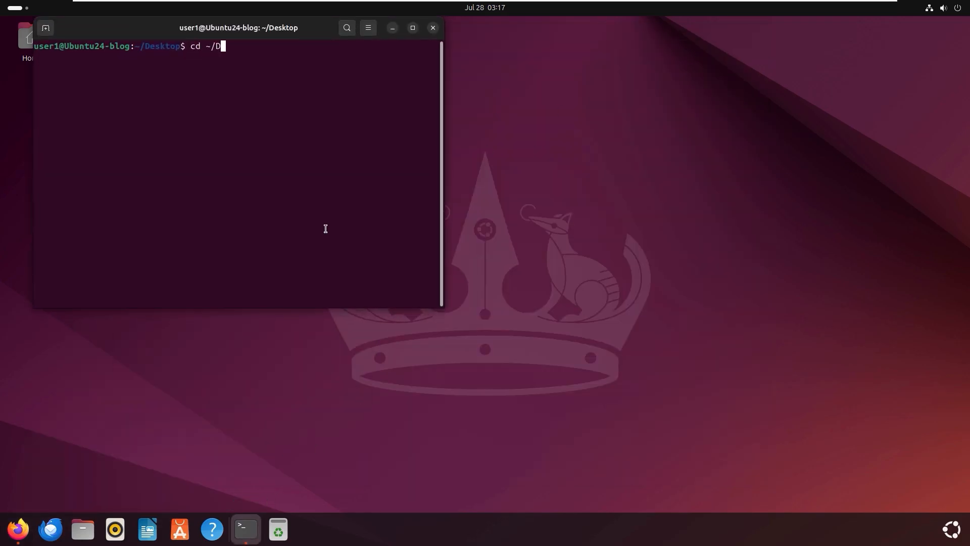
key(Tab)
key(Return)
Download the NAKIVO installer with wget using the copied link and maximize the terminal window.
text(wget)
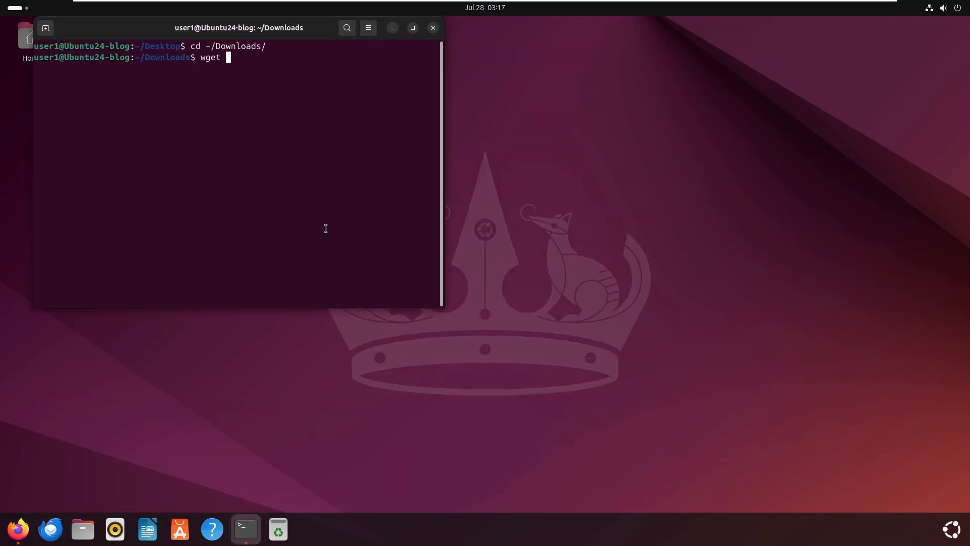
right_click(324, 182)
click(368, 223)
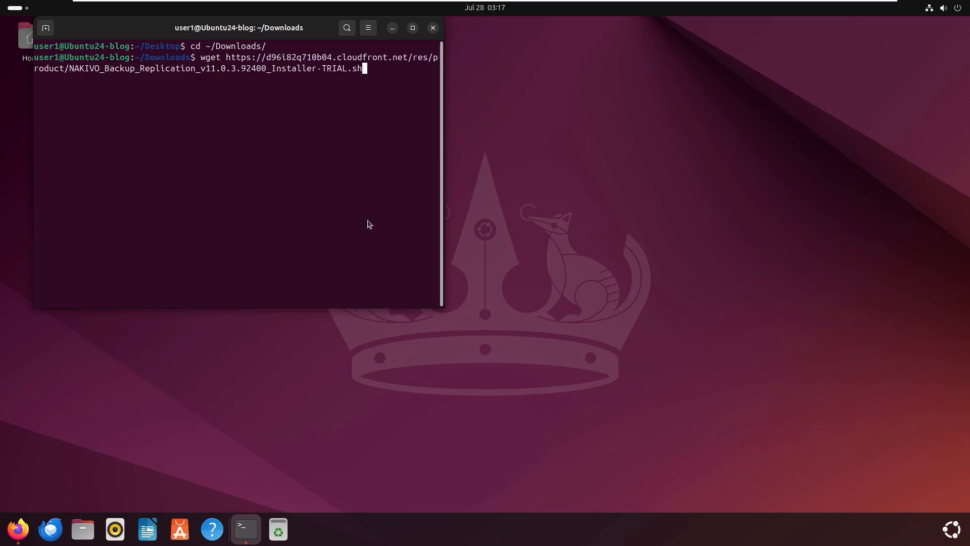
key(Return)
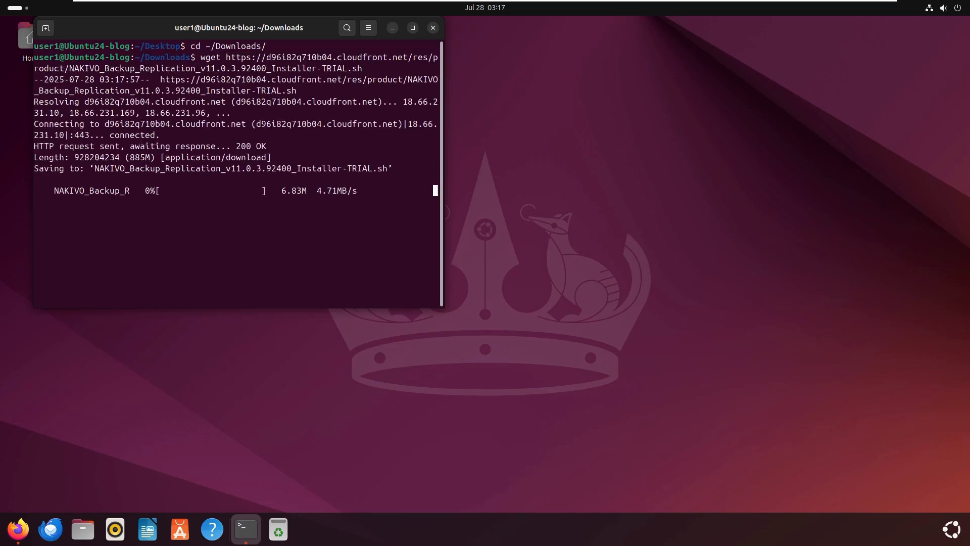
click(412, 27)
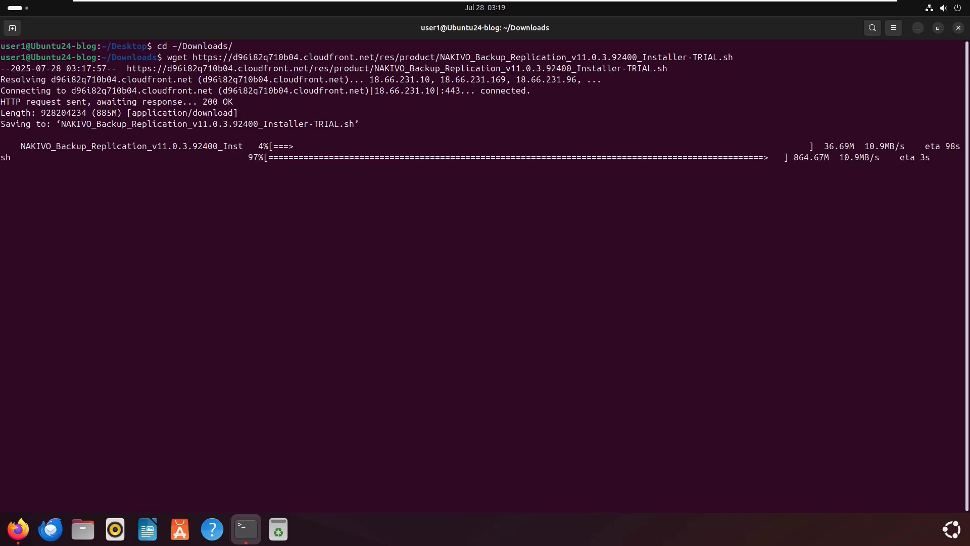
List the Downloads folder in long format with ls -al and inspect the installer file's entry.
text(ls -al)
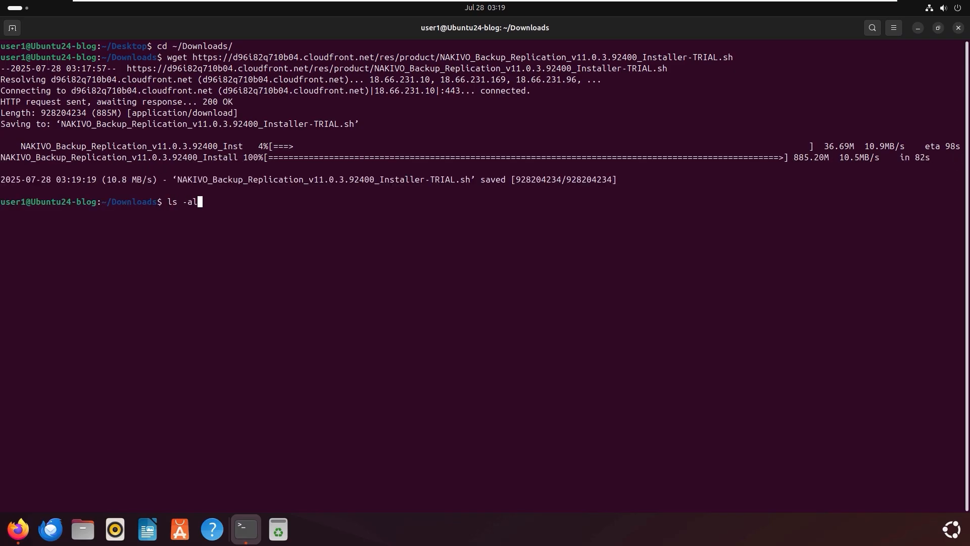
key(Return)
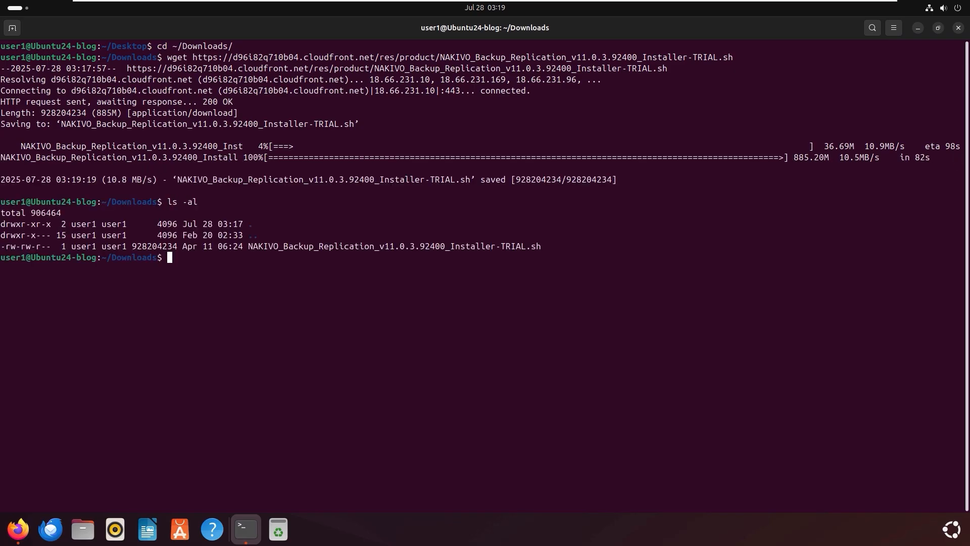
drag(250, 246, 599, 246)
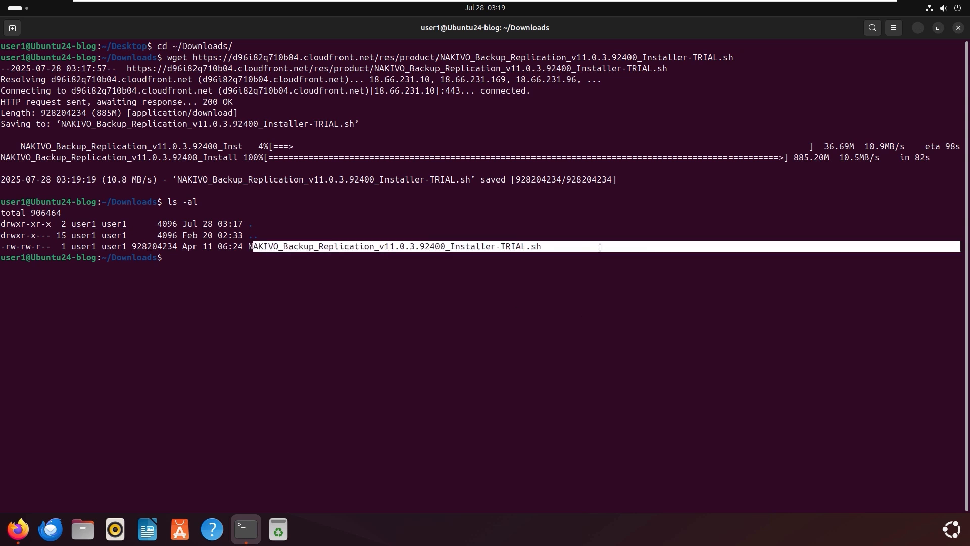
click(575, 247)
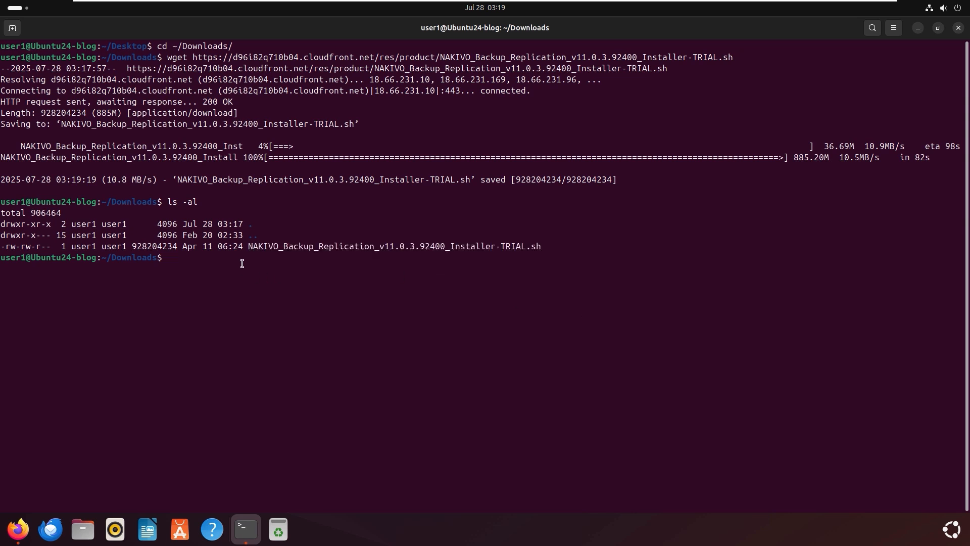
Make NAKIVO_Backup_Replication_v11.0.3.92400_Installer-TRIAL.sh executable with sudo chmod +x, entering the sudo password, and check its permissions with ls -al.
text(sudo chmod +x ./N)
key(Tab)
key(Return)
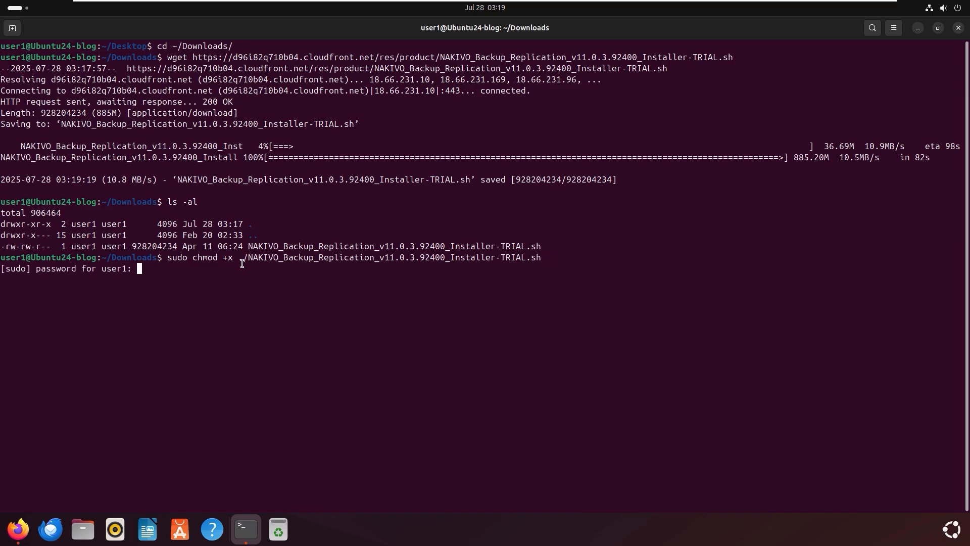
key(Return)
text(ls -al)
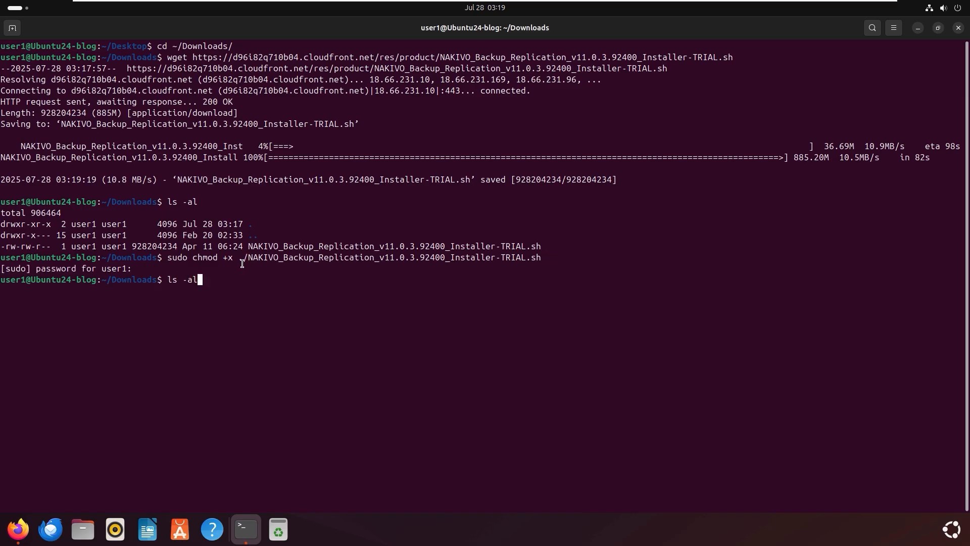
key(Return)
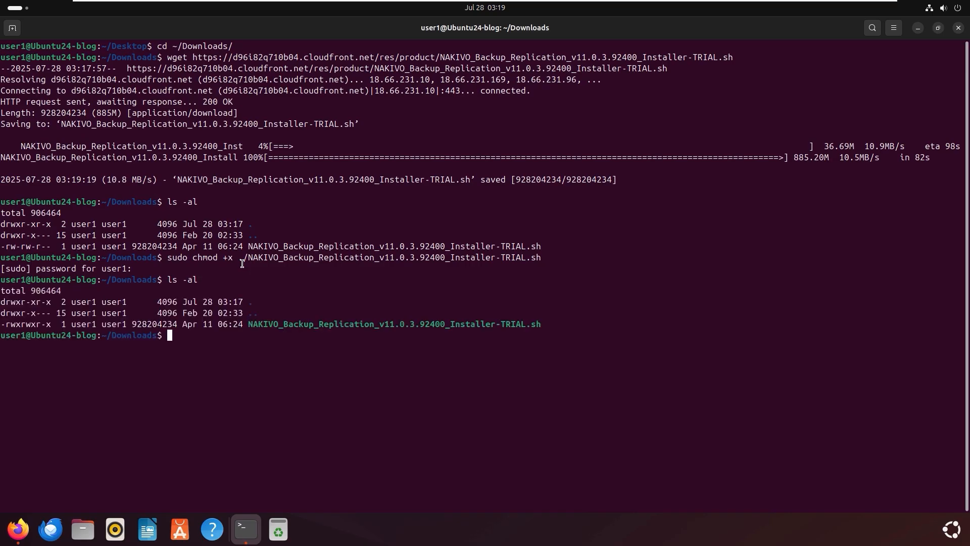
Run ./NAKIVO_Backup_Replication_v11.0.3.92400_Installer-TRIAL.sh with sudo and select option 1, English (US), as the installer language.
text(sudo ./NAKIVO_Backup_Replication_v11.0.3.92400_Installer-TRIAL.sh)
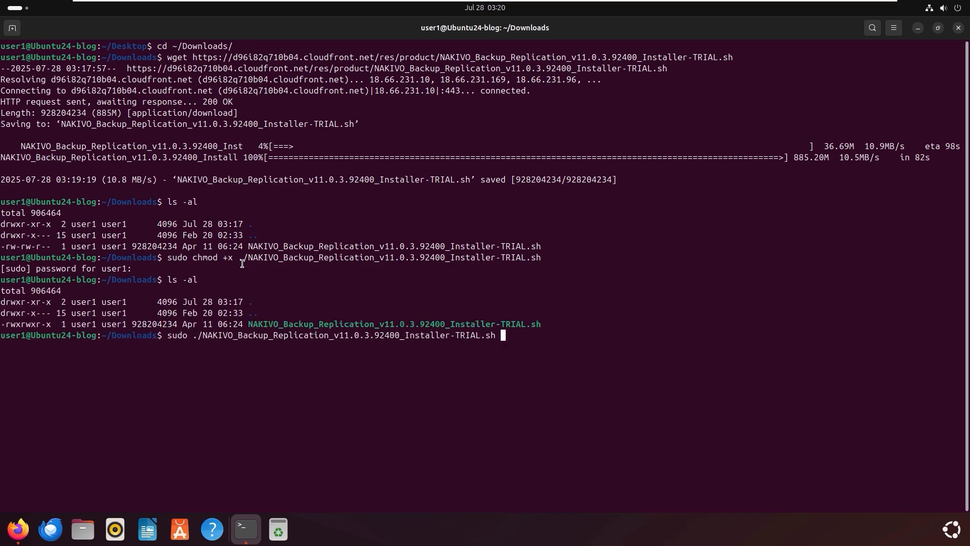
key(Return)
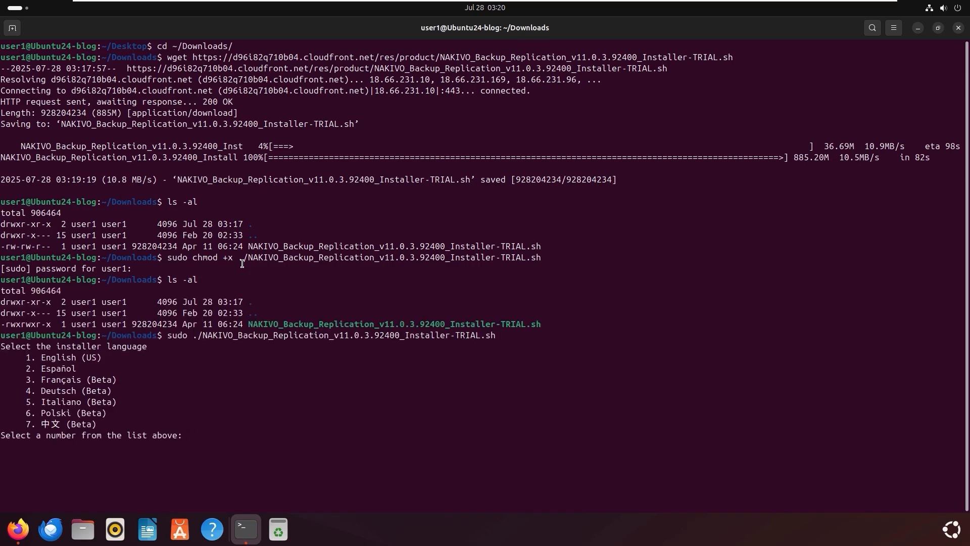
text(1)
key(Return)
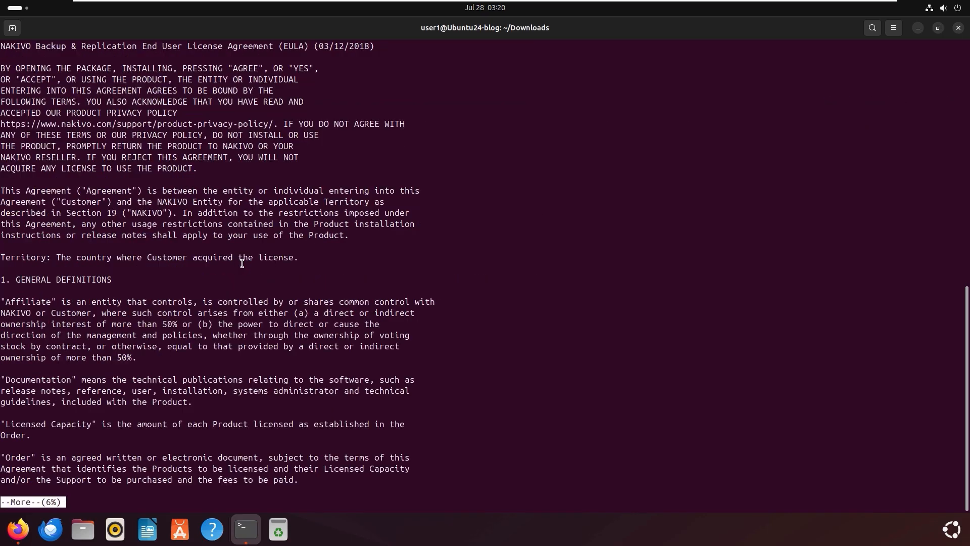
Page through the NAKIVO end user license agreement to its end and accept it with option 1.
key(Return)
key(Return)
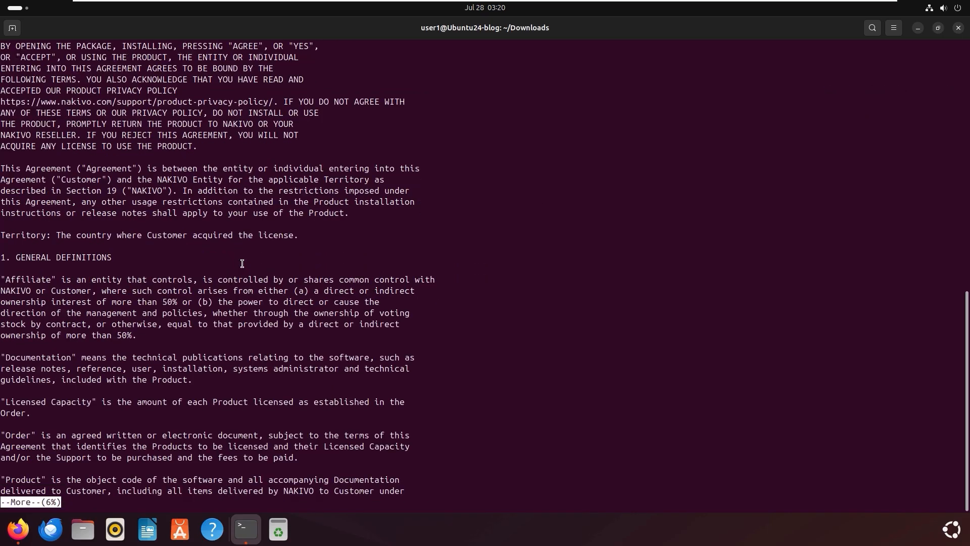
key(Return)
key(Return)
key(Return)
key(Return)
key(Return)
key(Return)
key(Return)
key(Return)
key(Return)
key(Return)
key(Return)
key(Return)
key(Return)
key(Return)
key(Return)
key(Return)
key(Return)
key(Return)
key(Return)
key(Return)
key(Return)
key(Return)
key(Return)
key(Return)
key(Return)
key(Return)
key(Return)
key(Return)
key(Return)
key(Return)
key(Return)
key(Return)
key(Return)
key(Return)
key(Return)
key(Return)
key(Return)
key(Return)
key(Return)
key(Return)
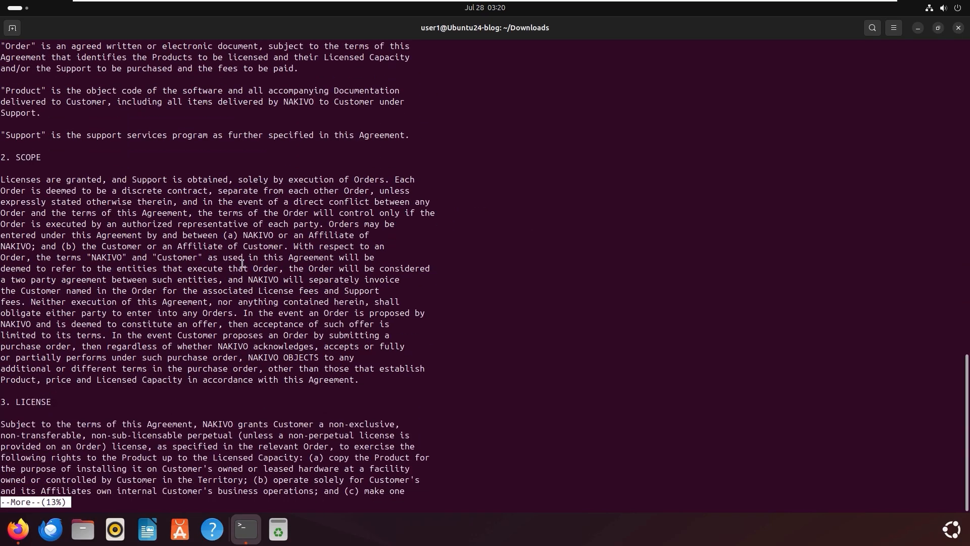
key(Return)
key(Return)
key(Return)
key(Return)
key(Return)
key(Return)
key(Return)
key(Return)
key(Return)
key(Return)
key(Return)
key(Return)
key(Return)
key(Return)
key(Return)
key(Return)
key(Return)
key(Return)
key(Return)
key(Return)
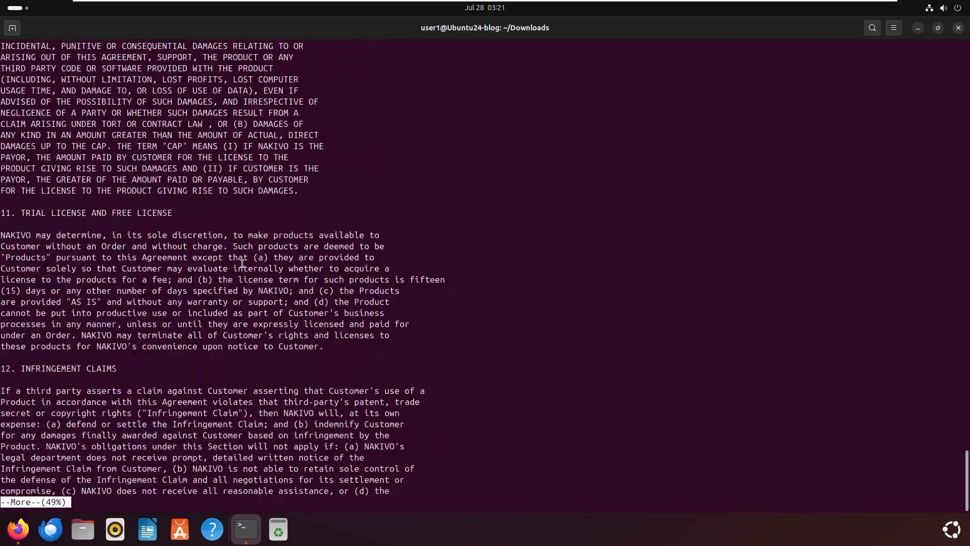
key(Return)
key(Return)
key(Return)
key(Return)
key(Return)
key(Return)
key(Return)
key(Return)
key(Return)
key(Return)
key(Return)
key(Return)
key(Return)
key(Return)
key(Return)
key(Return)
key(Return)
key(Return)
key(Return)
key(Return)
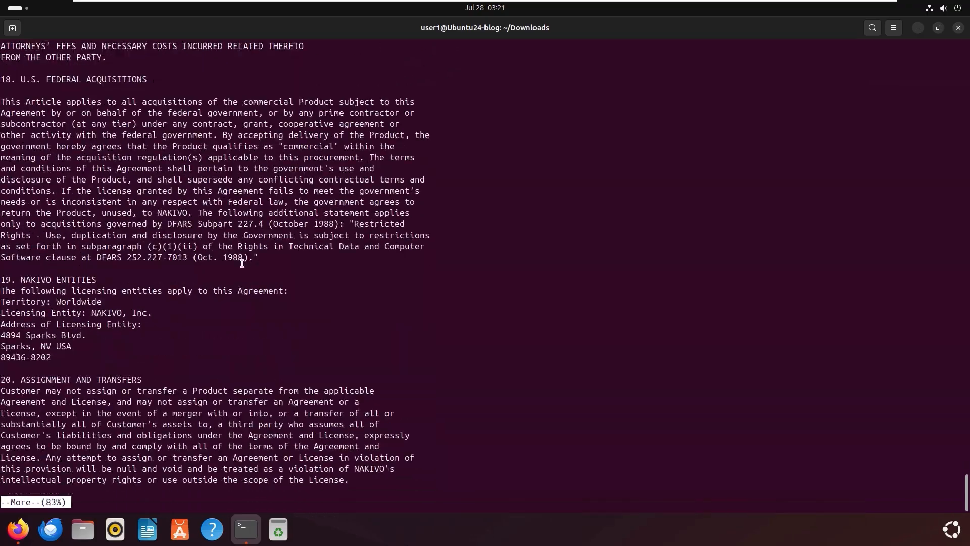
key(Return)
key(Return)
key(Return)
key(Return)
key(Return)
key(Return)
key(Return)
key(Return)
key(Return)
key(Return)
key(Return)
key(Return)
key(Return)
key(Return)
key(Return)
key(Return)
key(Return)
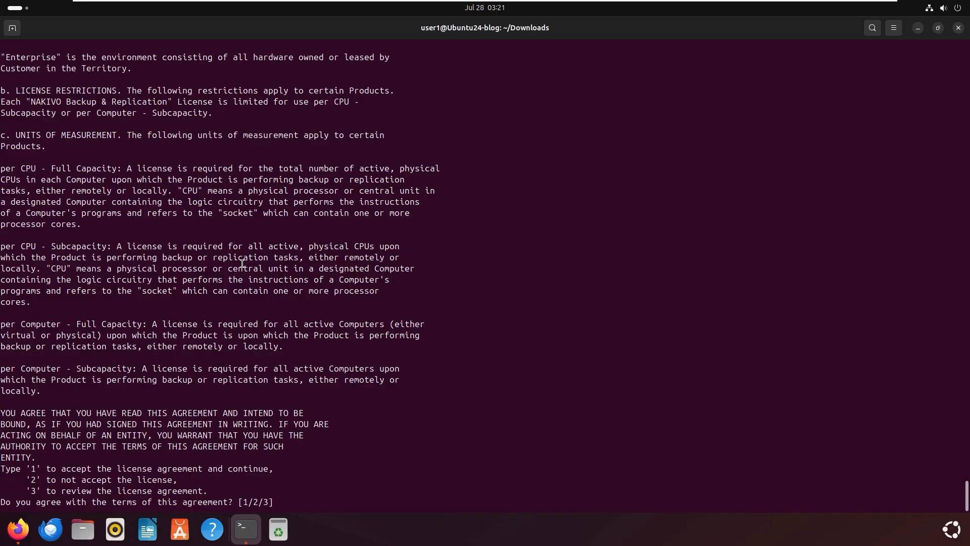
text(1)
key(Return)
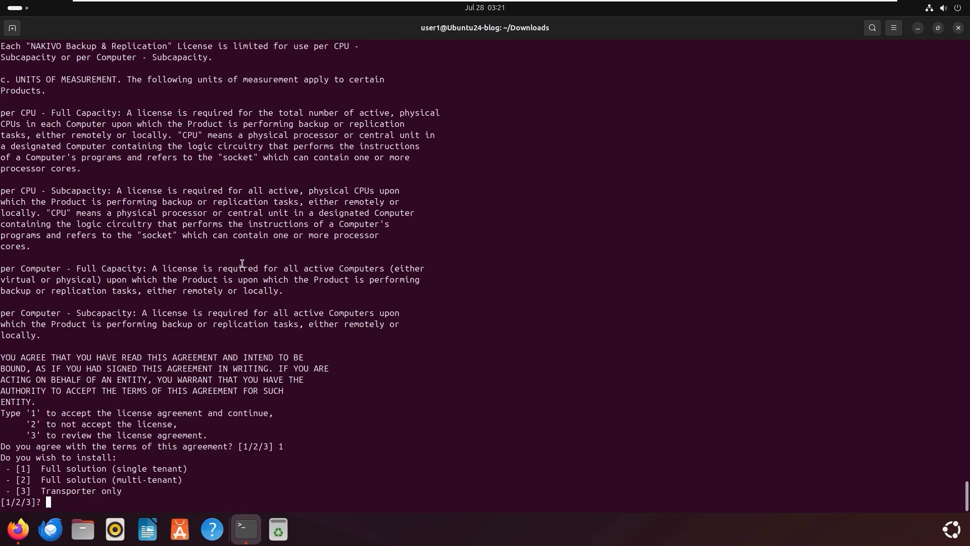
Choose option 3, Transporter only, for the installation and keep the default install location /opt/nakivo.
text(3)
key(Return)
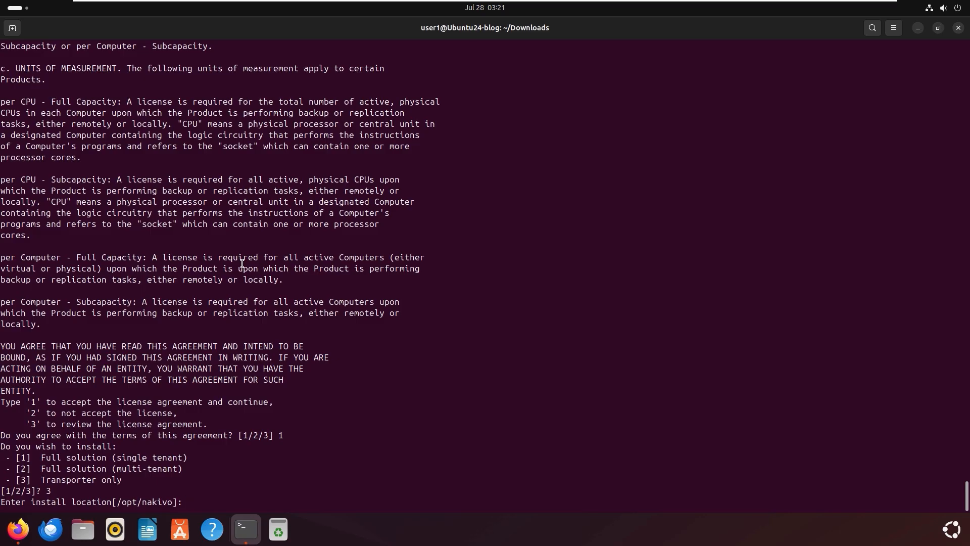
key(Return)
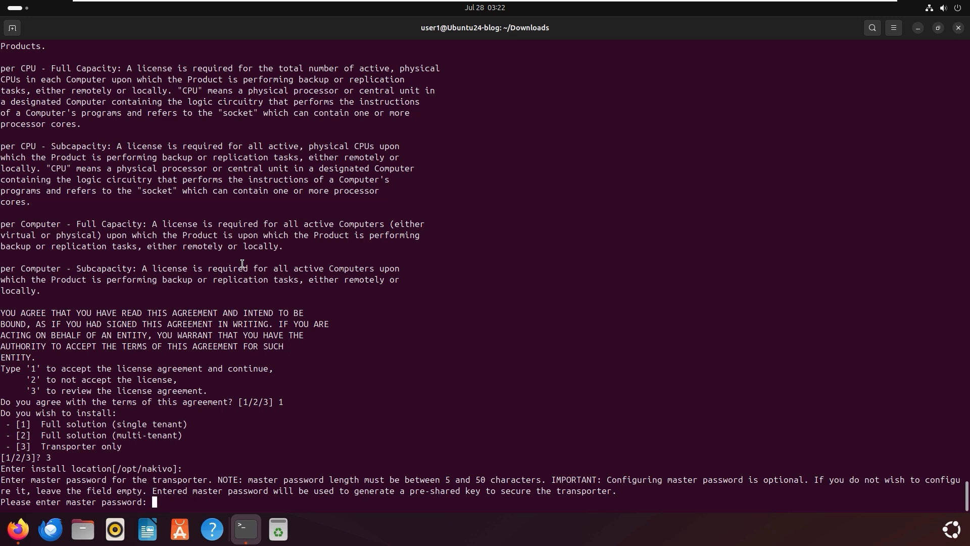
Leave the master password and certificate path empty, agree to continue without a custom certificate, and keep the default transporter port 9446.
key(Return)
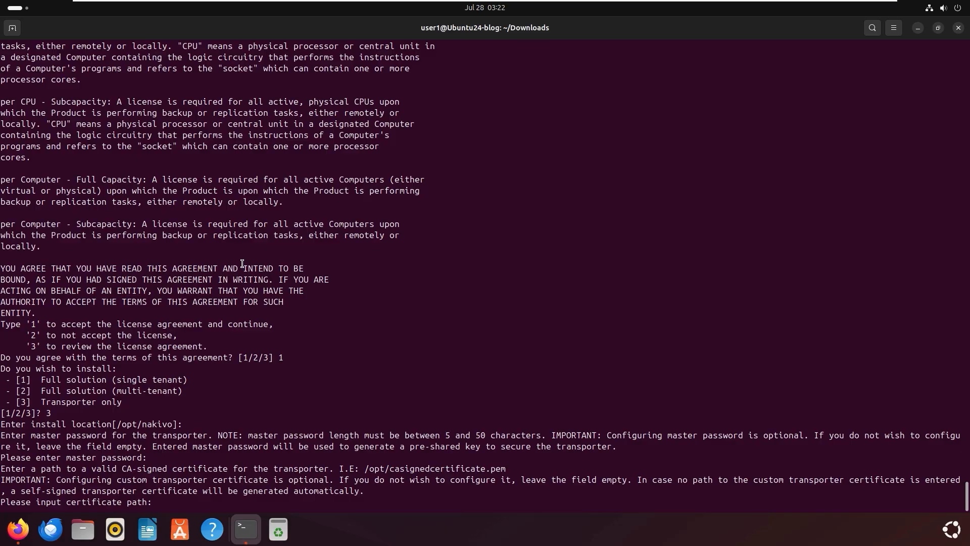
key(Return)
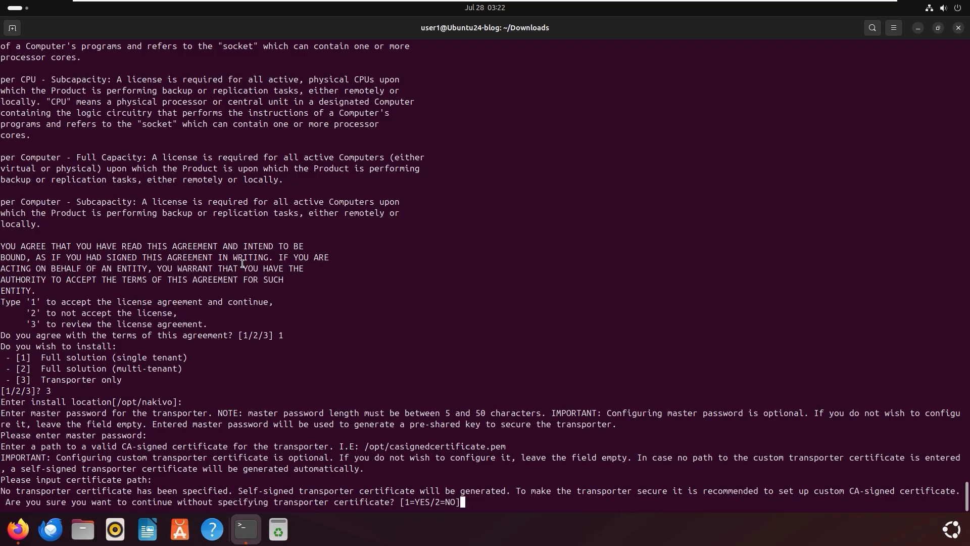
text(1)
key(Return)
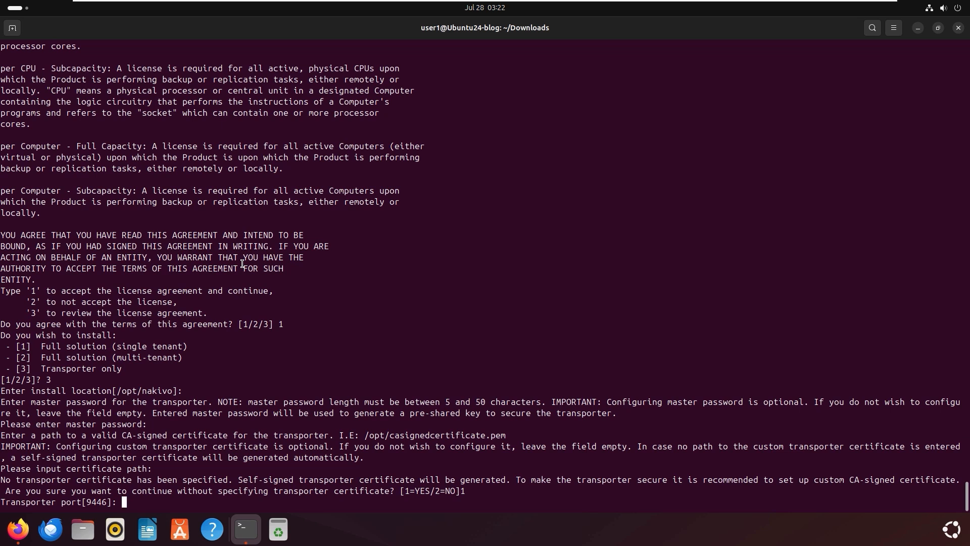
key(Return)
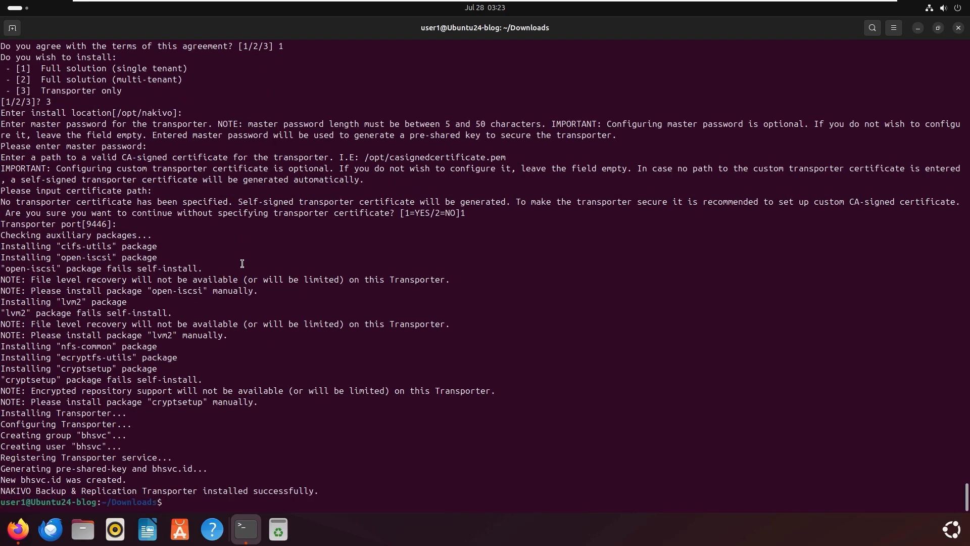
Check the transporter service with sudo systemctl status nkv-bhsvc and examine its active state.
key(Return)
key(Return)
key(Return)
key(Return)
key(Return)
key(Return)
text(sudo )
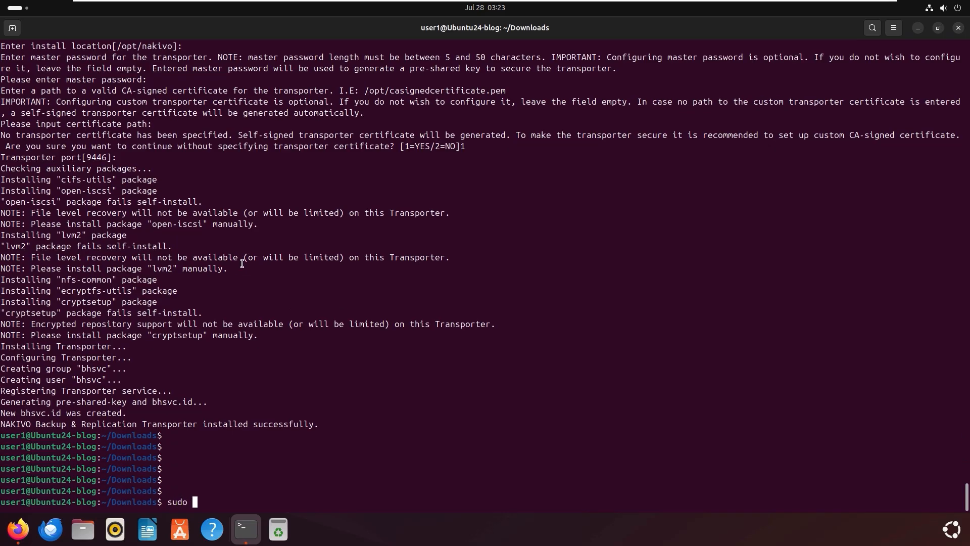
text(systemctl status nkv-bhsvc)
key(Return)
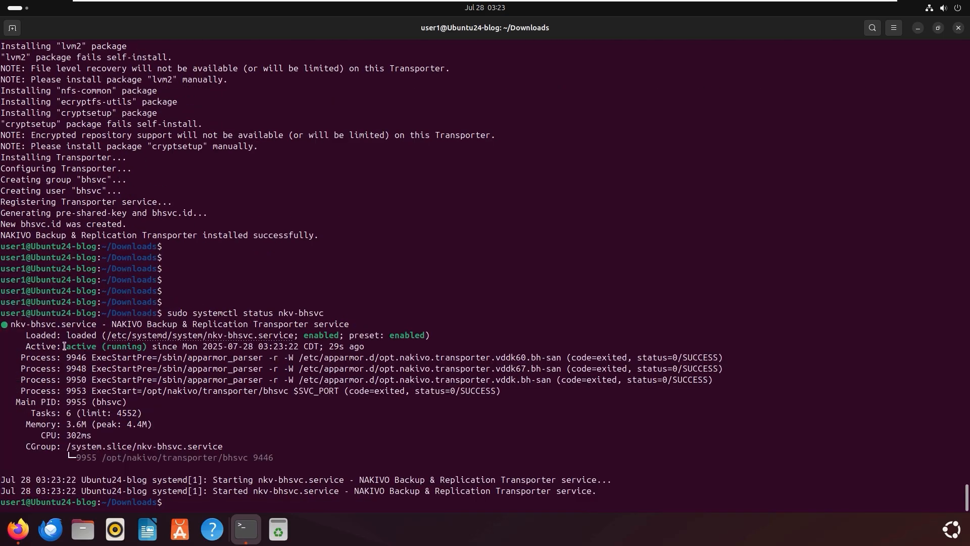
drag(67, 347, 143, 347)
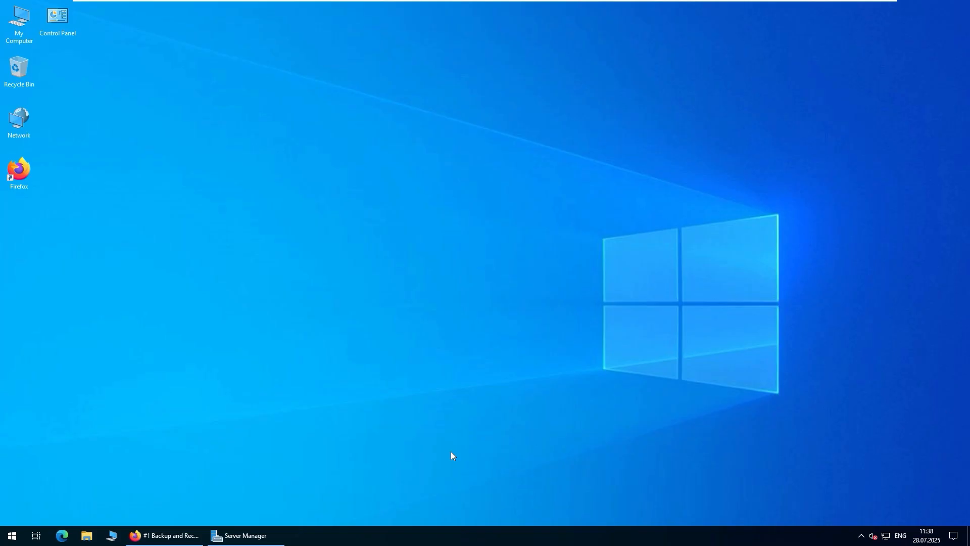
Switch to Firefox and save the NAKIVO Backup & Replication v11.0.3 Windows installer to the Downloads folder.
click(168, 535)
click(75, 11)
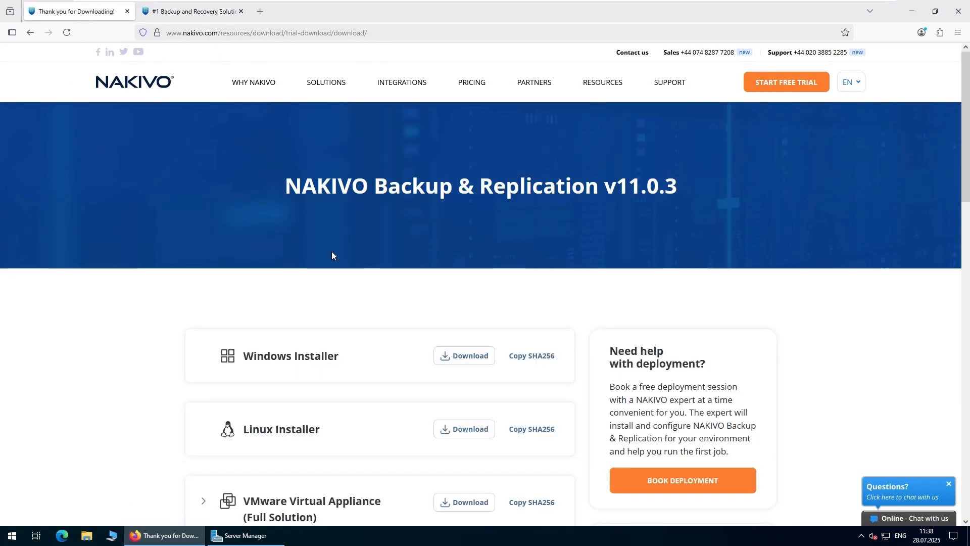
click(468, 361)
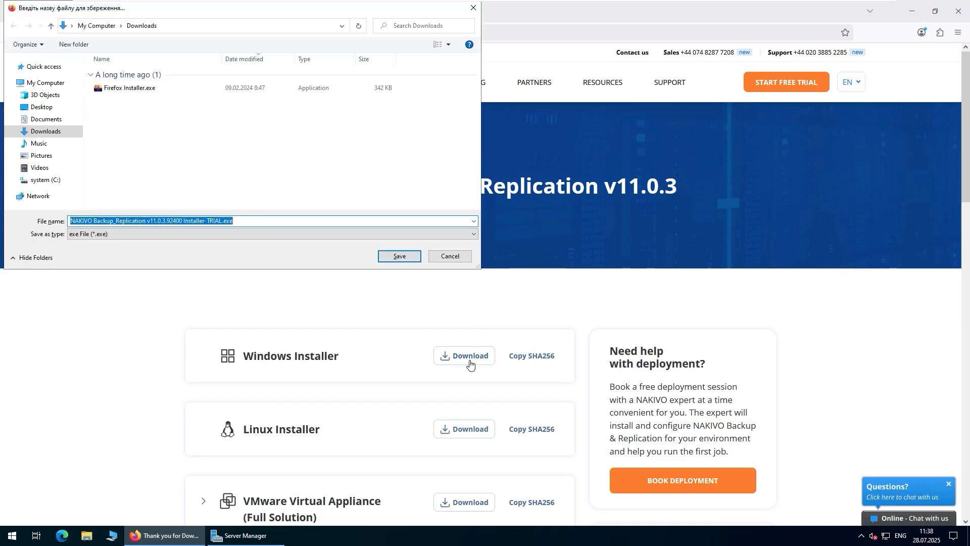
click(408, 258)
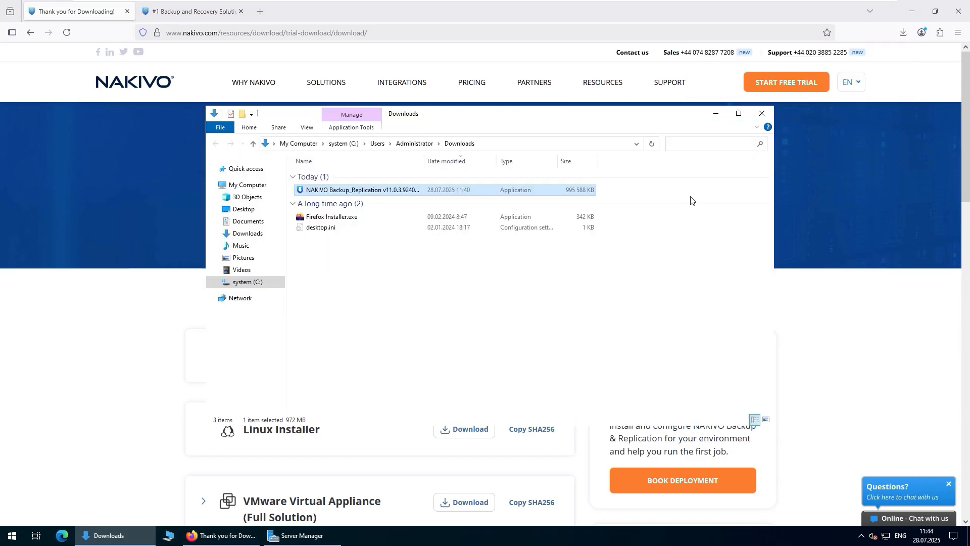
Run the downloaded NAKIVO installer and minimize the browser and Downloads windows.
double_click(380, 192)
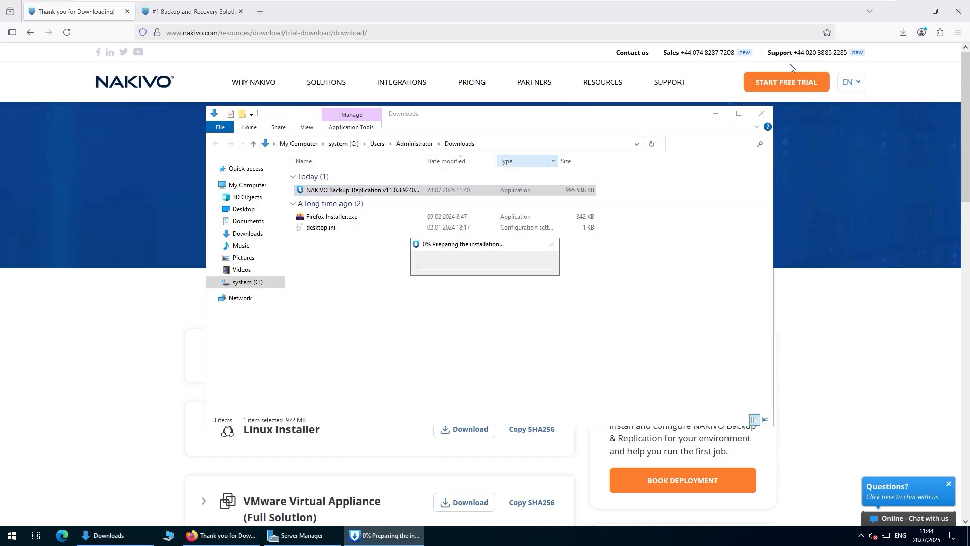
click(912, 11)
click(711, 114)
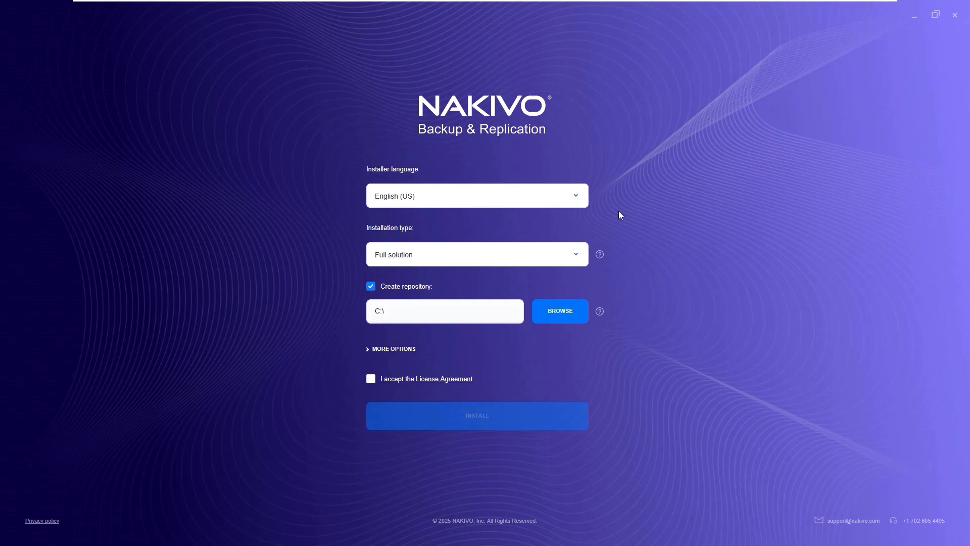
Set the installation type to Transporter only, enable the master password and enter it.
click(542, 260)
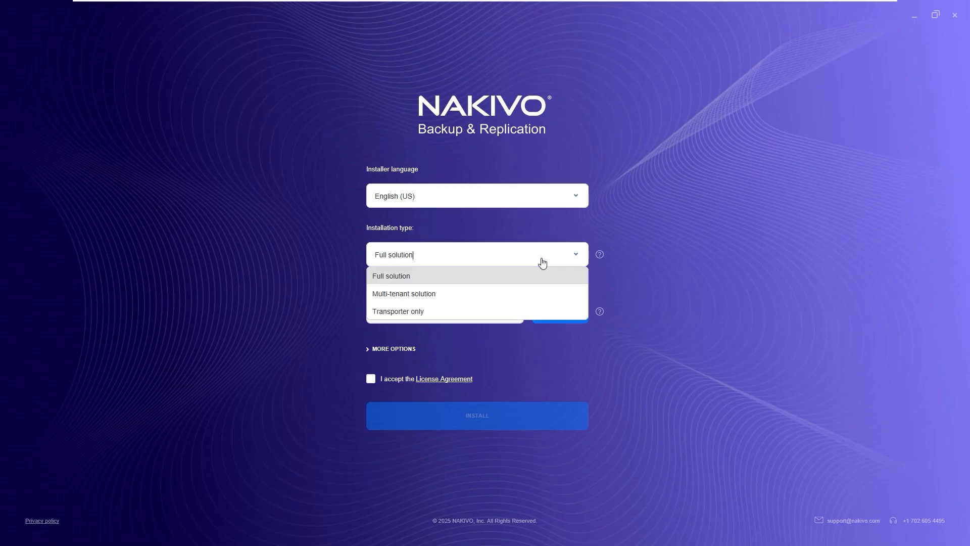
click(471, 313)
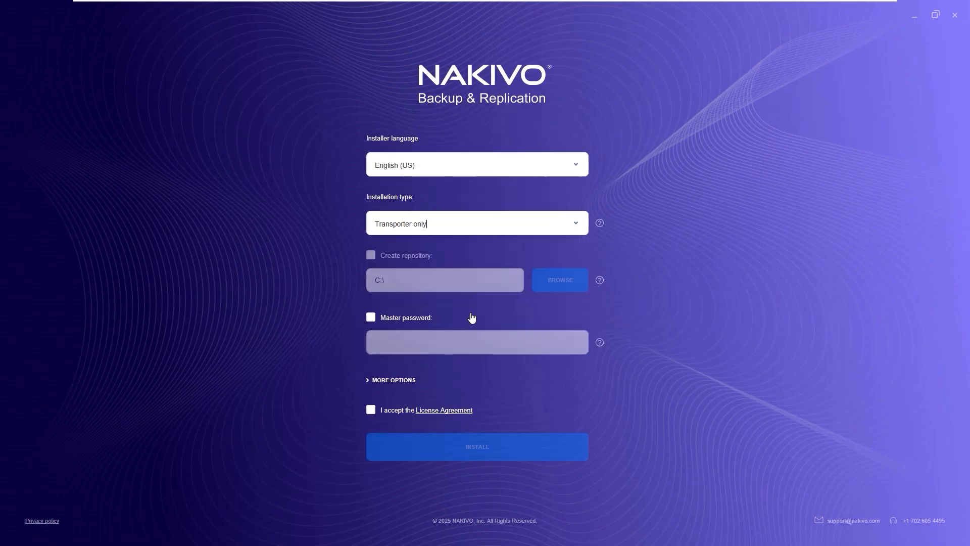
click(421, 320)
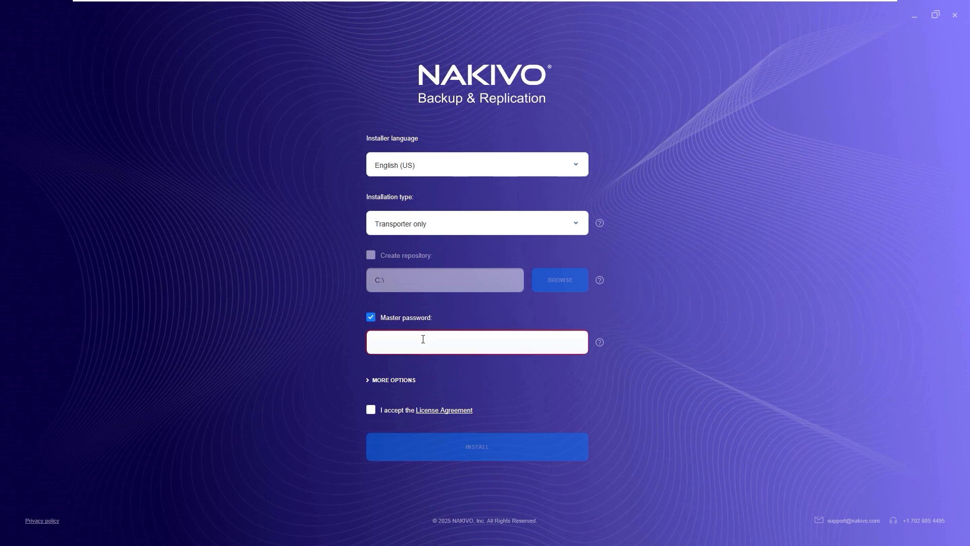
text(••••••••)
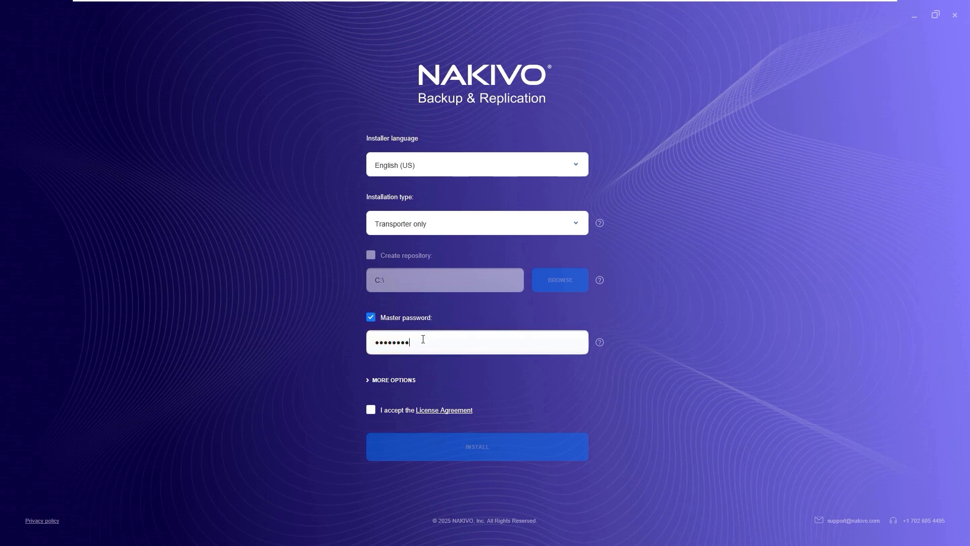
text(••••)
Keep the default installation path and transporter port 9446, accept the License Agreement, and install the Transporter through to the finish.
click(393, 379)
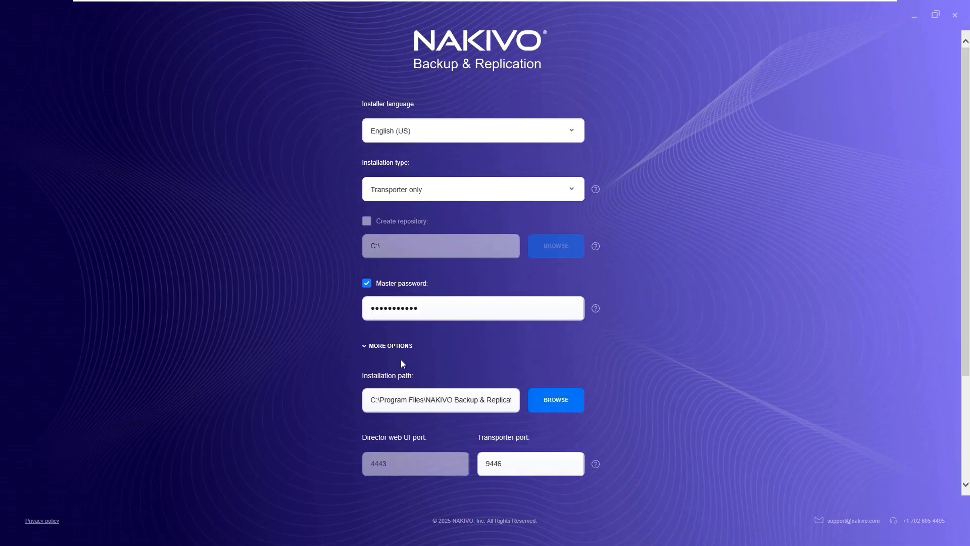
scroll(664, 434, down, 3)
scroll(662, 432, down, 1)
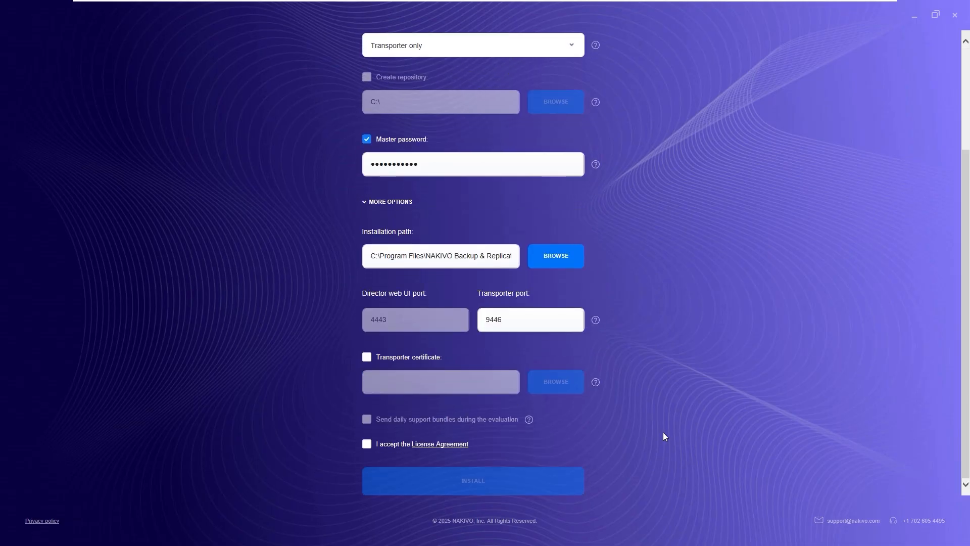
click(368, 445)
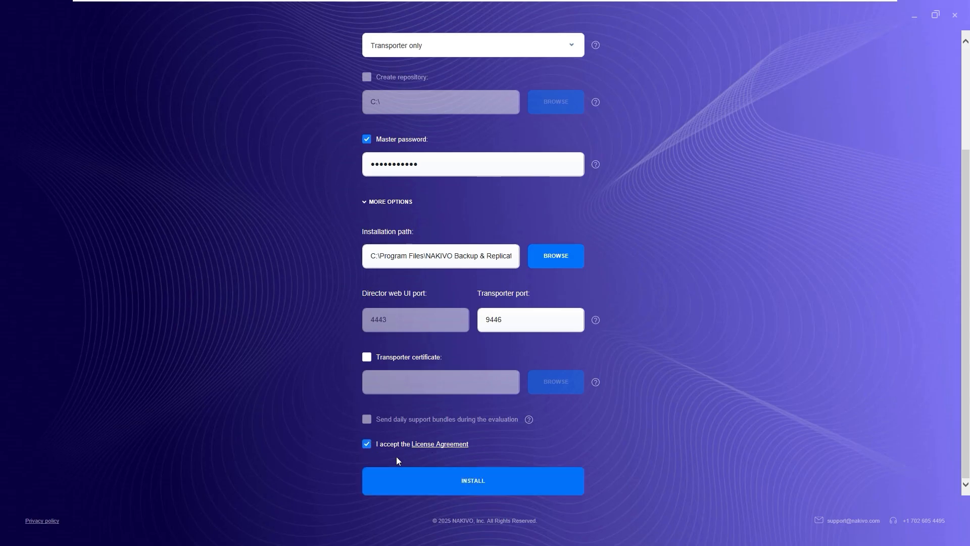
click(427, 482)
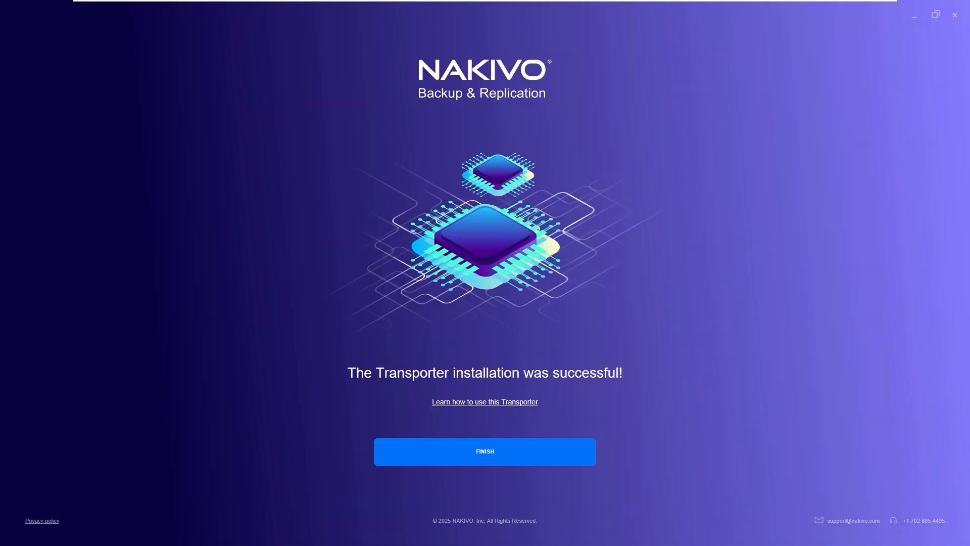
click(544, 460)
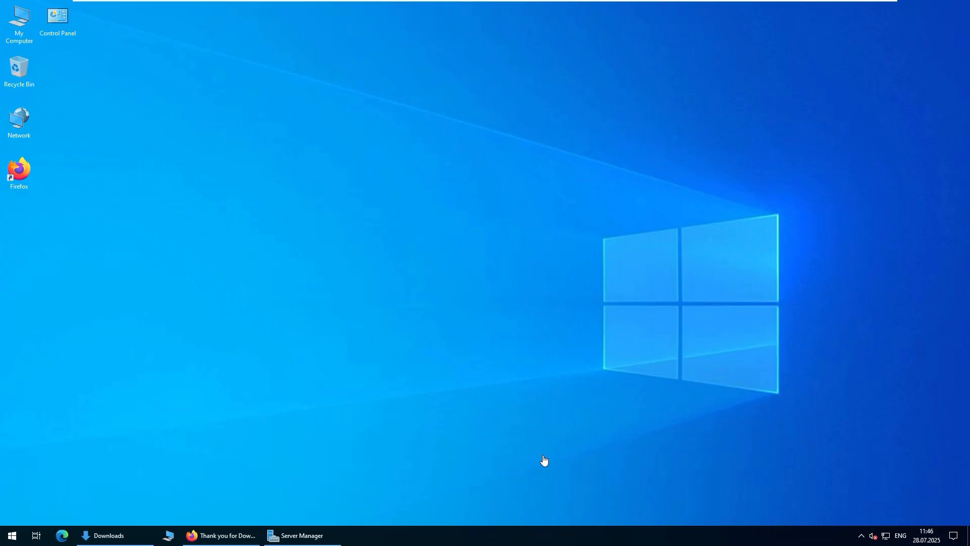
Run ipconfig in a command prompt, examine the machine's IPv4 address, and minimize the window.
key(super+r)
text(cmd)
key(Return)
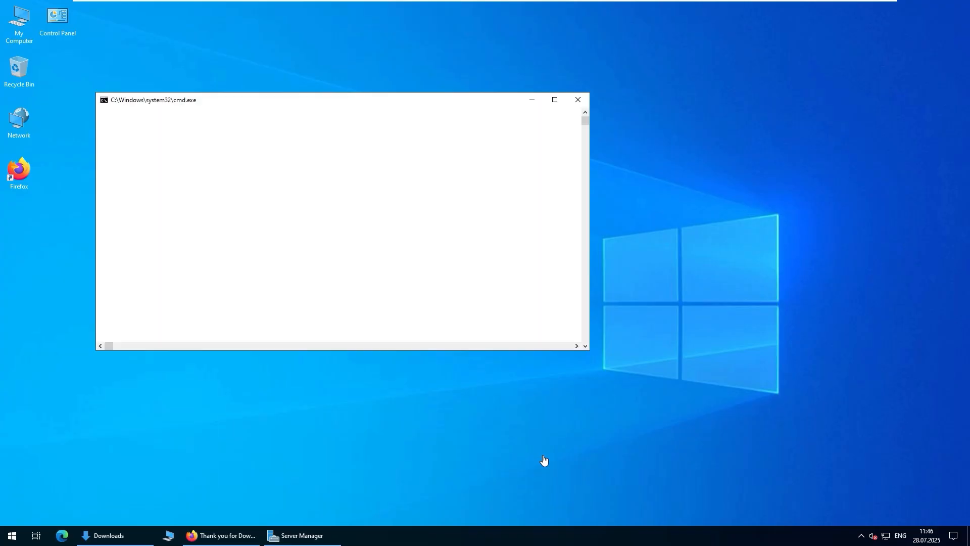
text(ipconfig)
key(Return)
drag(250, 208, 337, 212)
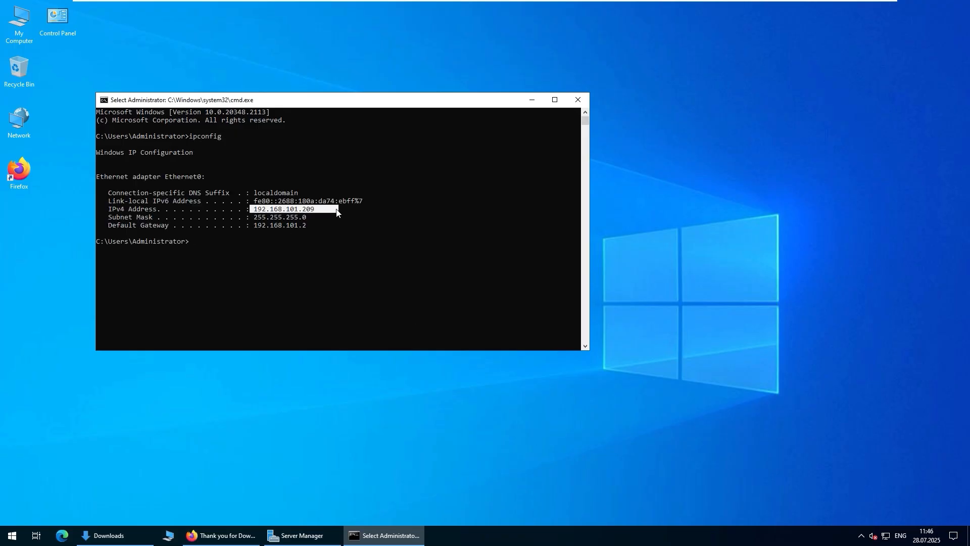
click(327, 229)
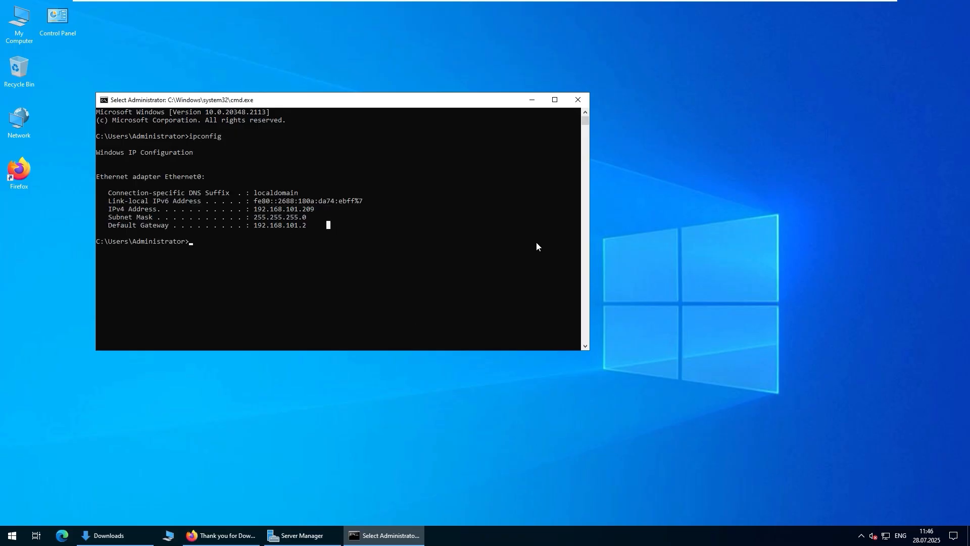
click(532, 102)
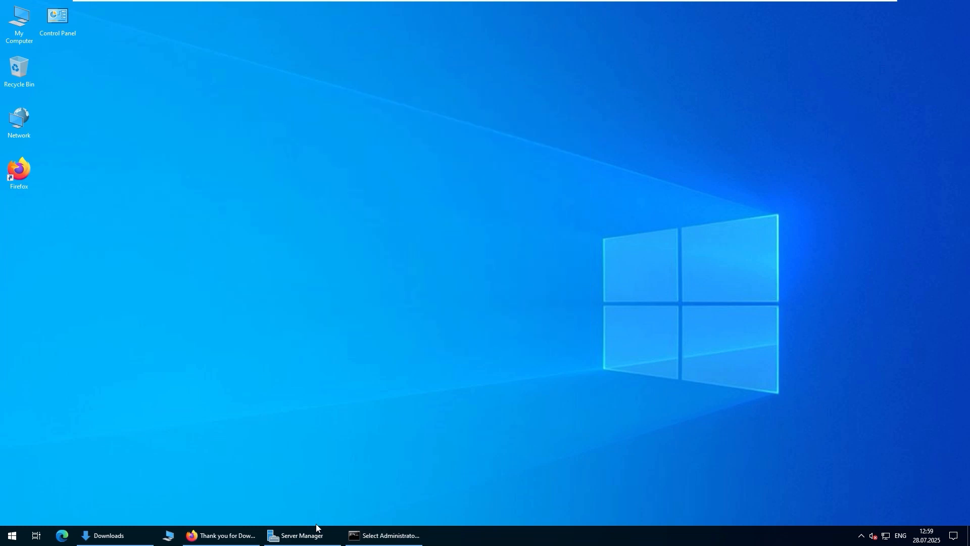
Open Computer Management from Server Manager and show the Services list in the Standard view.
click(319, 535)
click(405, 124)
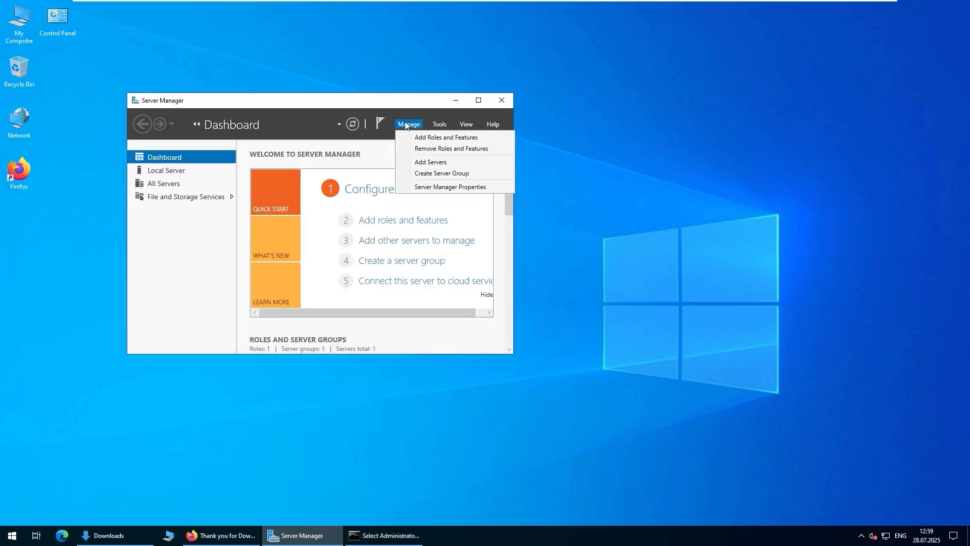
click(441, 126)
click(458, 149)
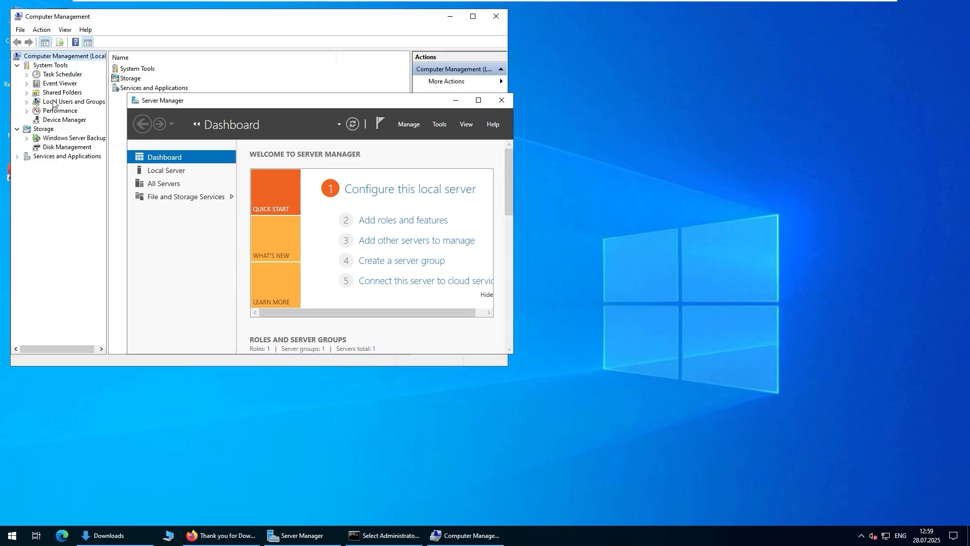
click(17, 156)
click(55, 175)
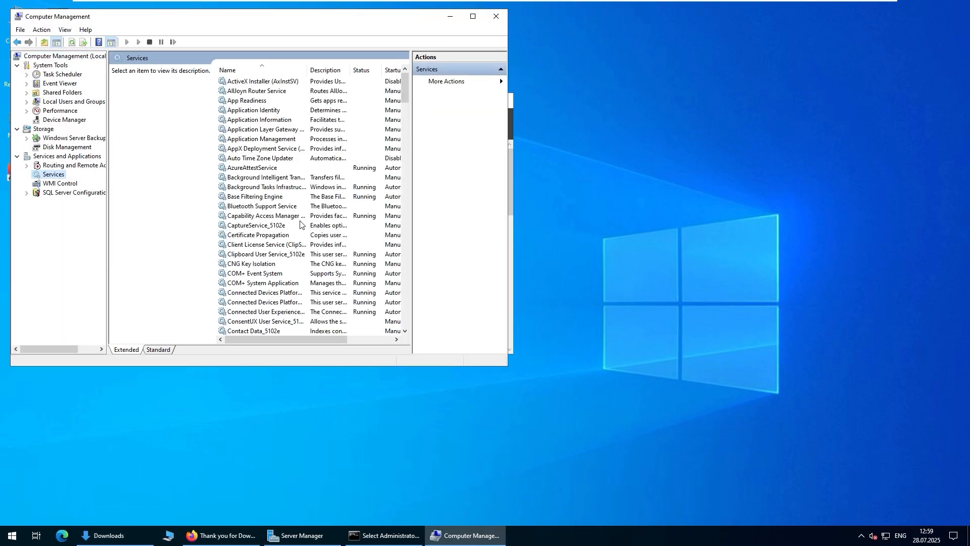
click(157, 349)
Find the NAKIVO Backup & Replication Transporter service, examine its status and startup type in its properties, and put the management windows away.
scroll(186, 271, down, 4)
scroll(186, 272, down, 16)
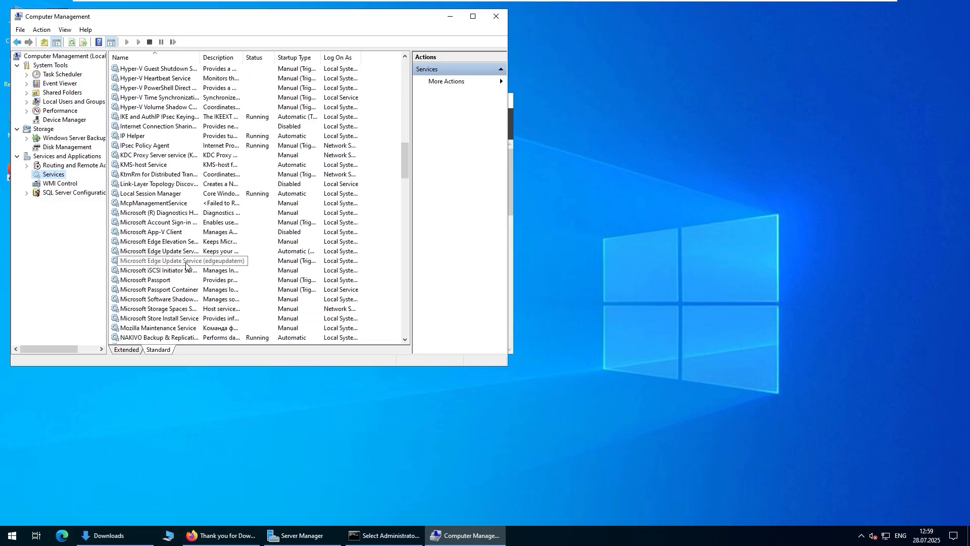
scroll(186, 263, down, 3)
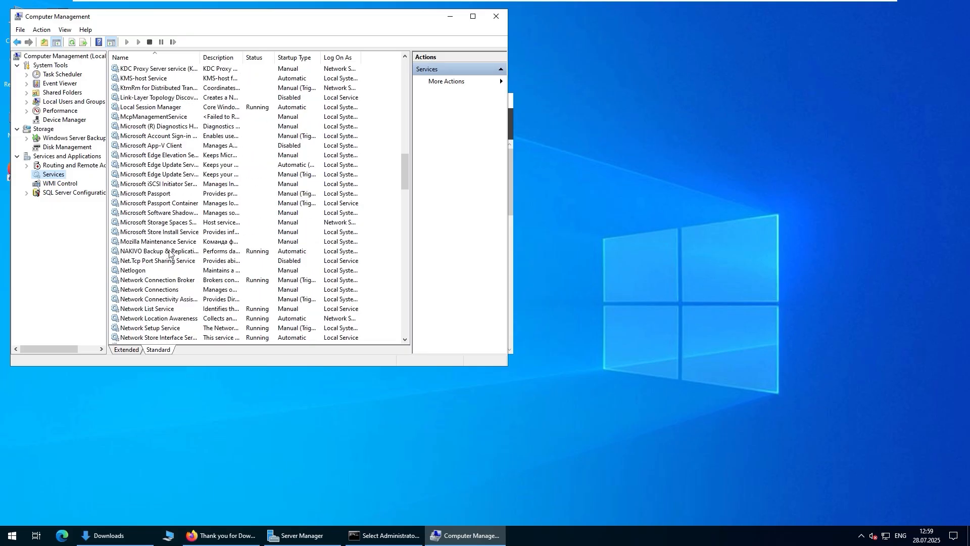
click(169, 251)
right_click(169, 252)
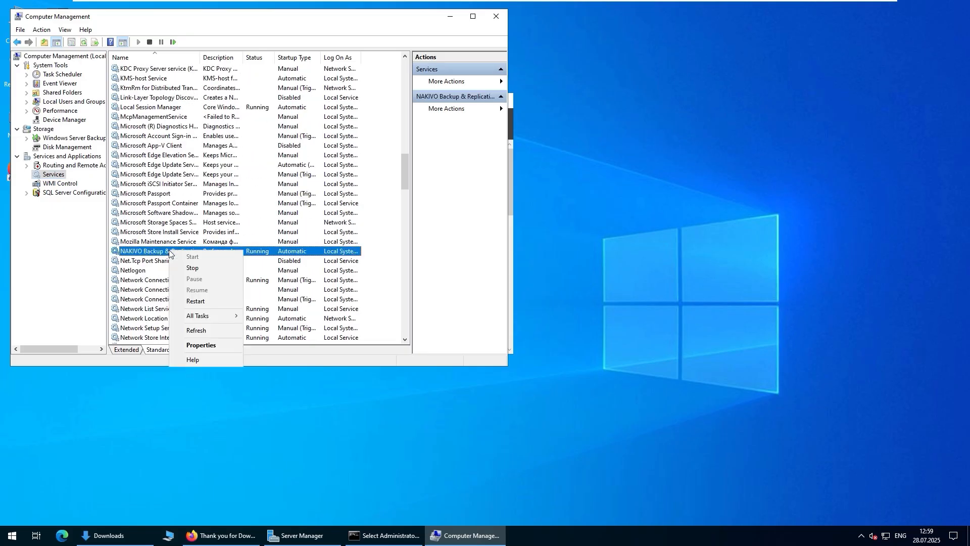
click(203, 344)
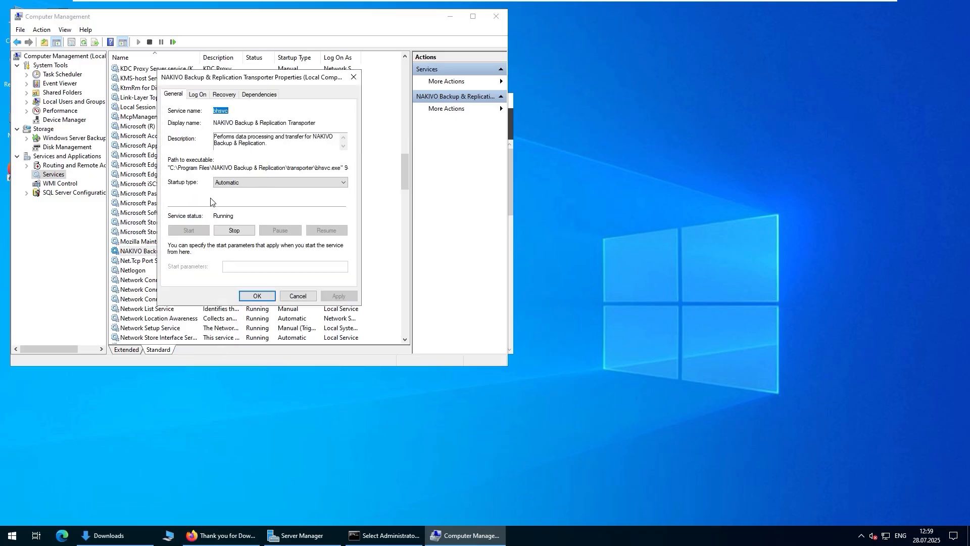
click(354, 77)
click(496, 16)
click(451, 100)
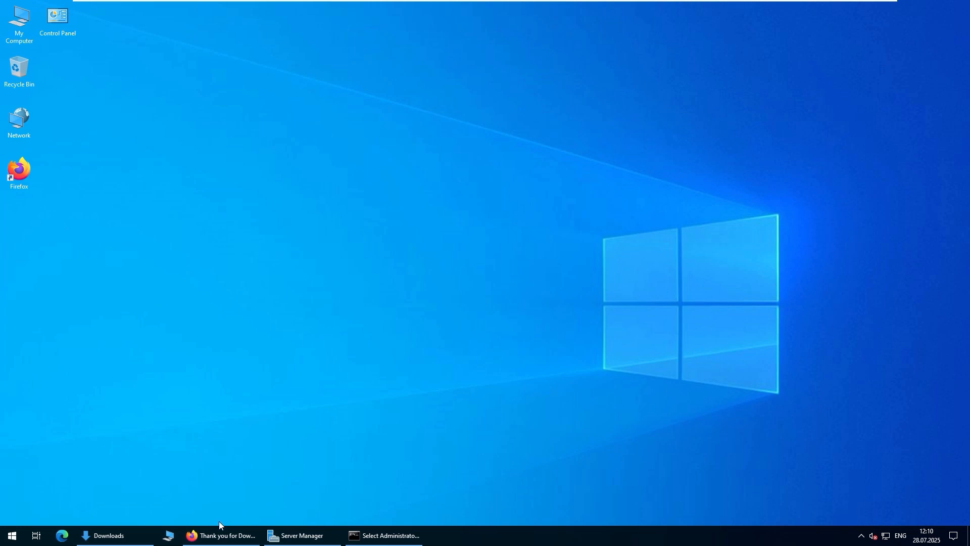
Switch to Firefox, open 192.168.101.31 in a new tab, and accept the certificate risk to reach the ESXi login.
click(213, 538)
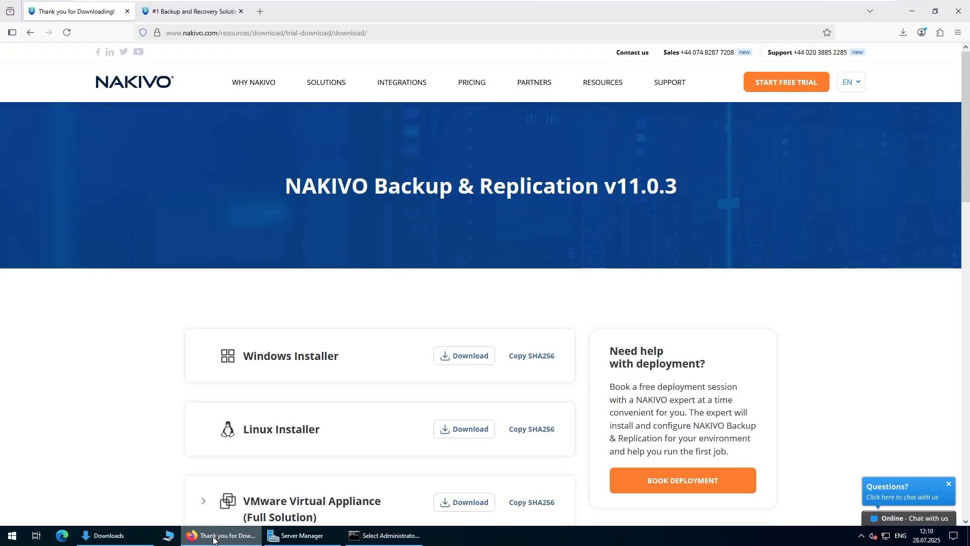
click(261, 12)
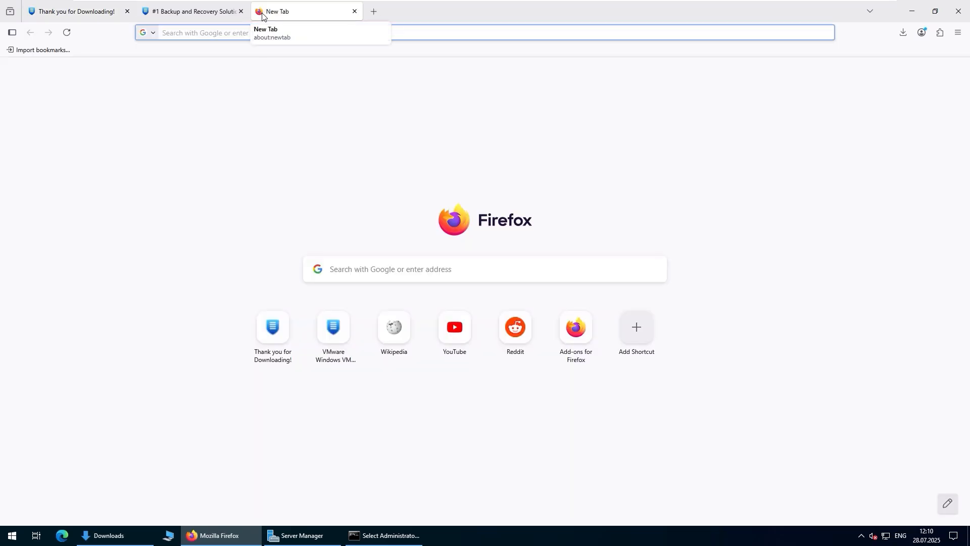
text(192)
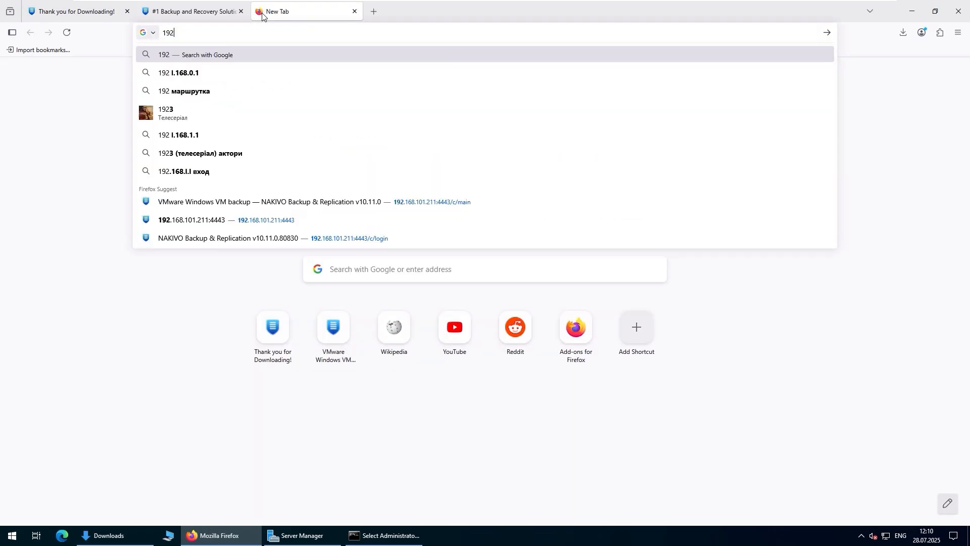
text(.168.101.31)
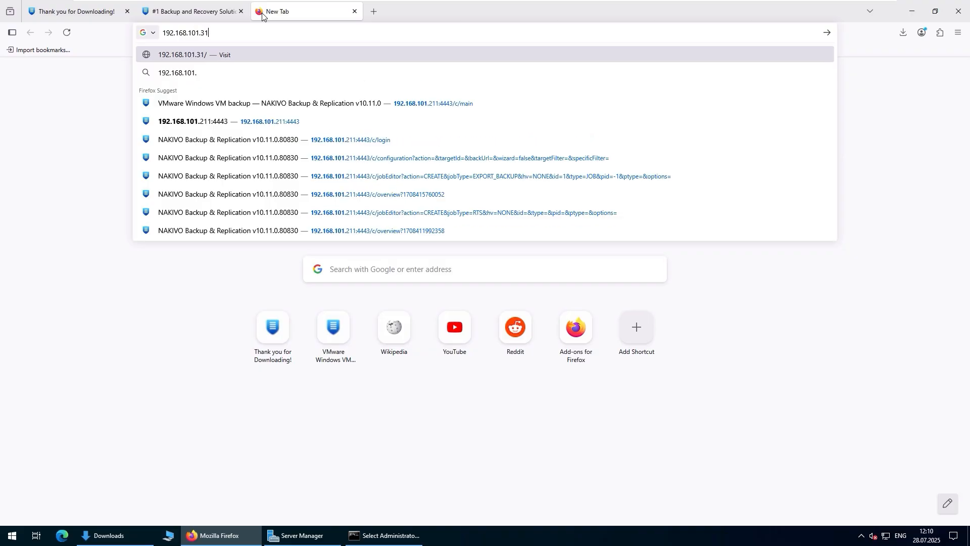
key(Return)
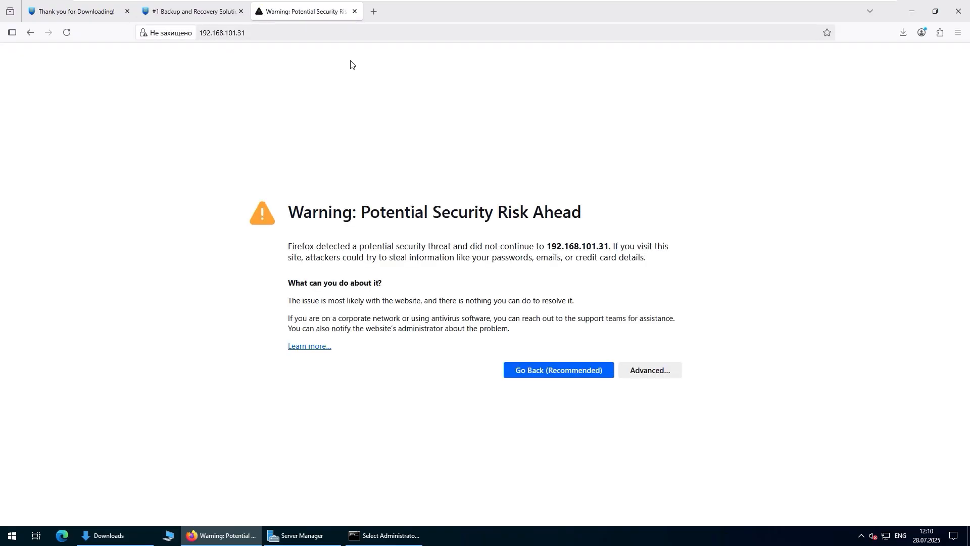
click(656, 368)
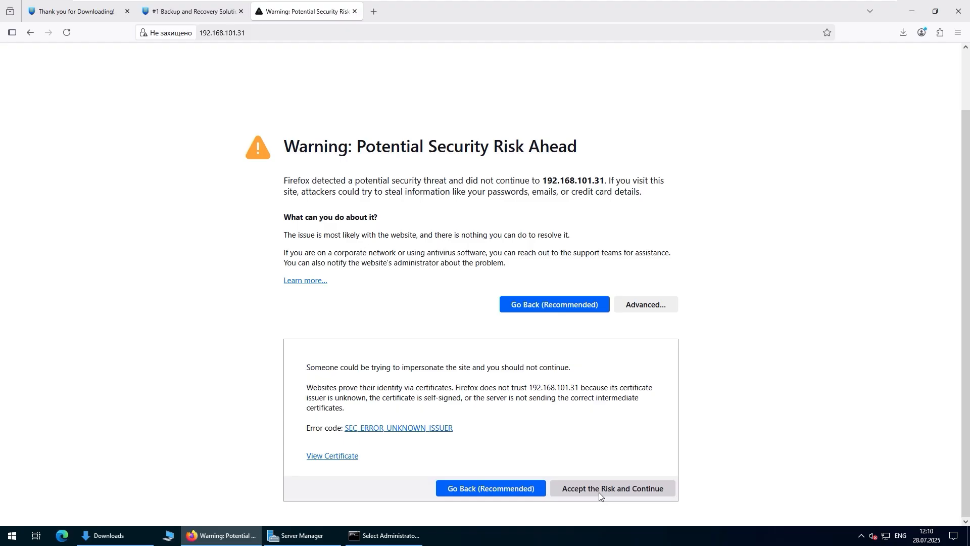
click(602, 492)
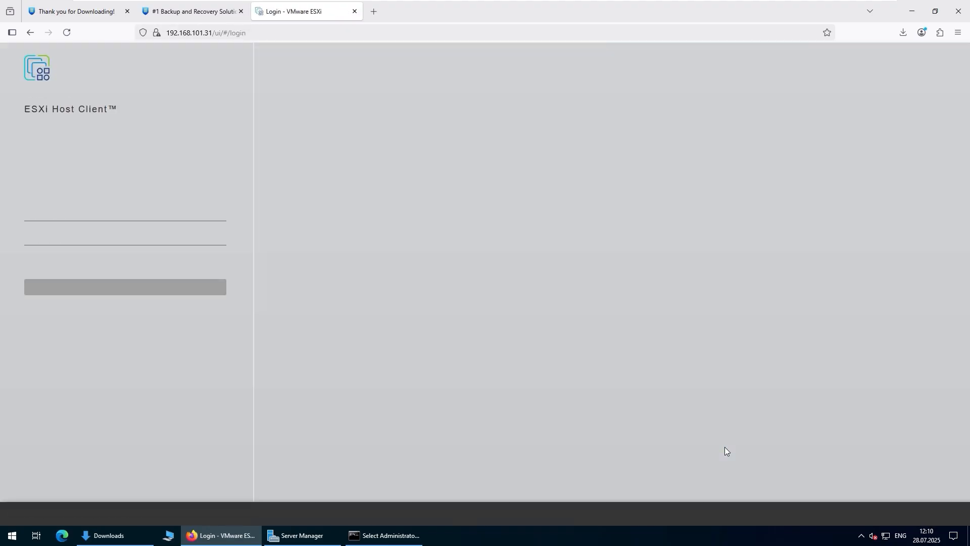
Log in to the ESXi Host Client as root with the account password and dismiss the offer to save it.
text(root)
key(Tab)
text(•••••••••••)
key(Return)
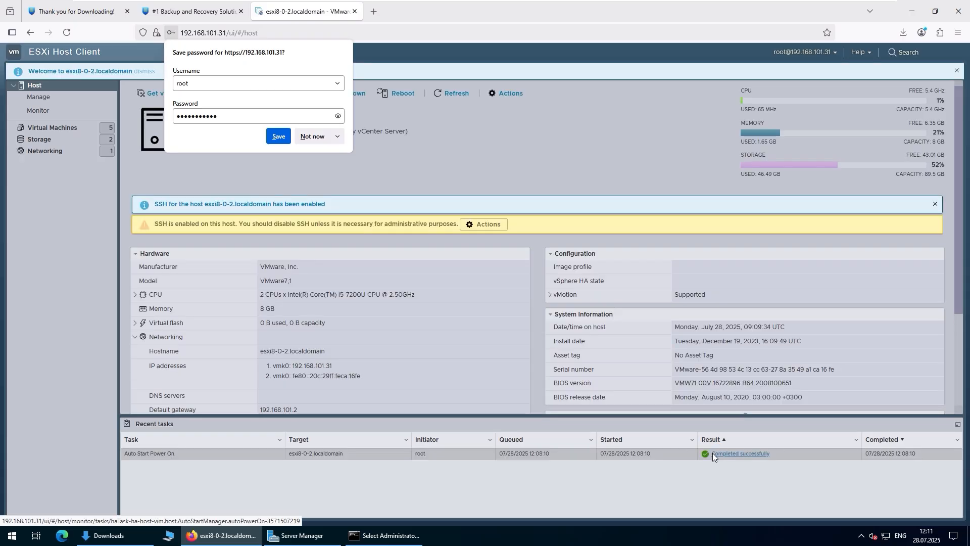
click(498, 190)
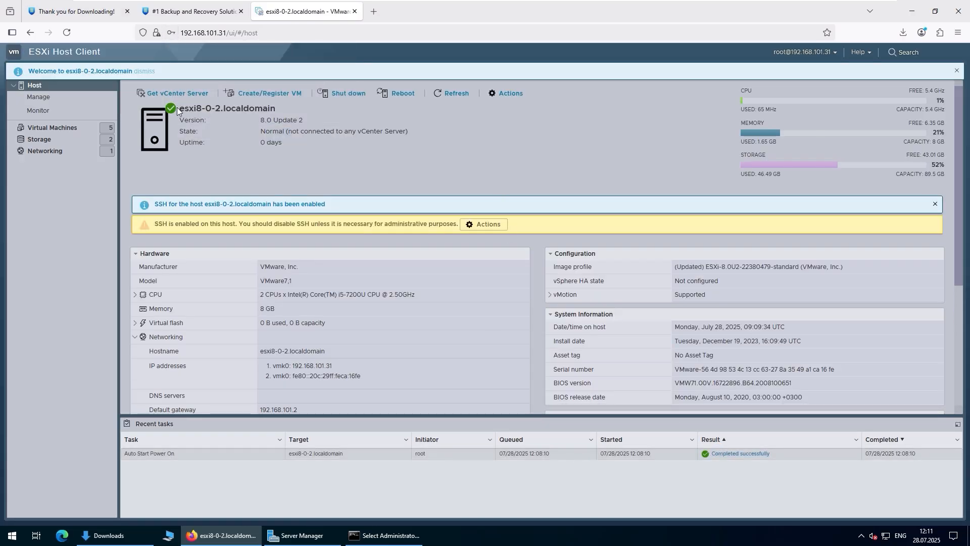
Return to the NAKIVO download page and expand the VMware Virtual Appliance section to reach its Transporter variants.
click(75, 11)
scroll(91, 245, down, 2)
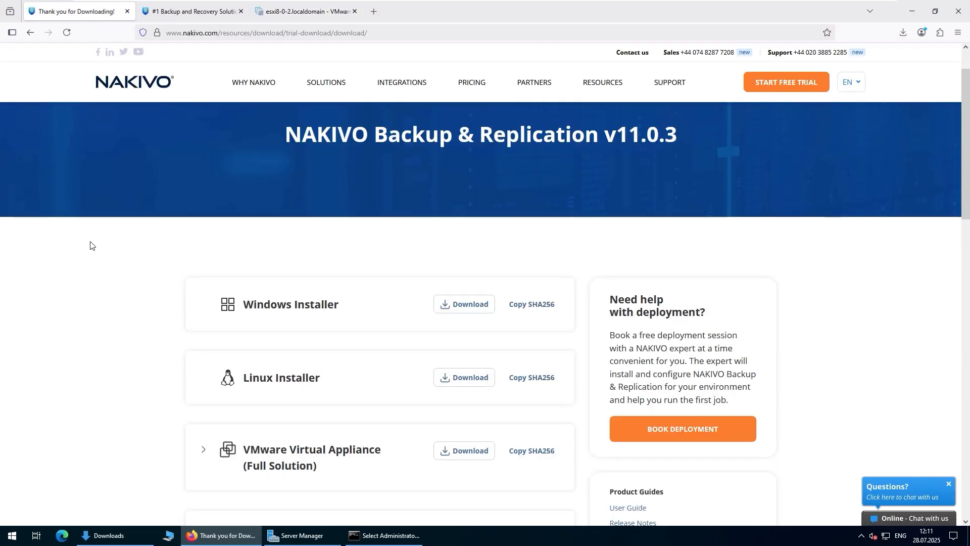
scroll(91, 245, down, 1)
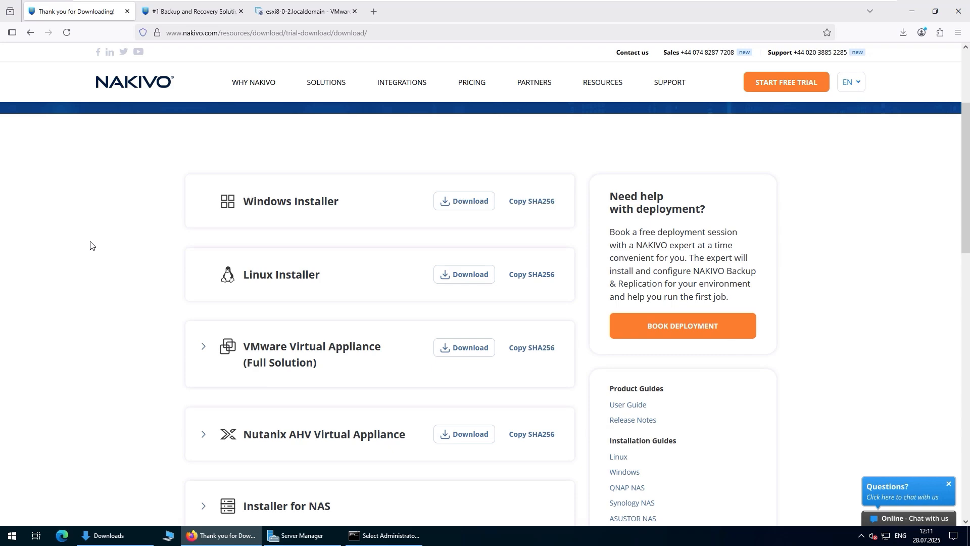
click(202, 349)
scroll(141, 285, down, 3)
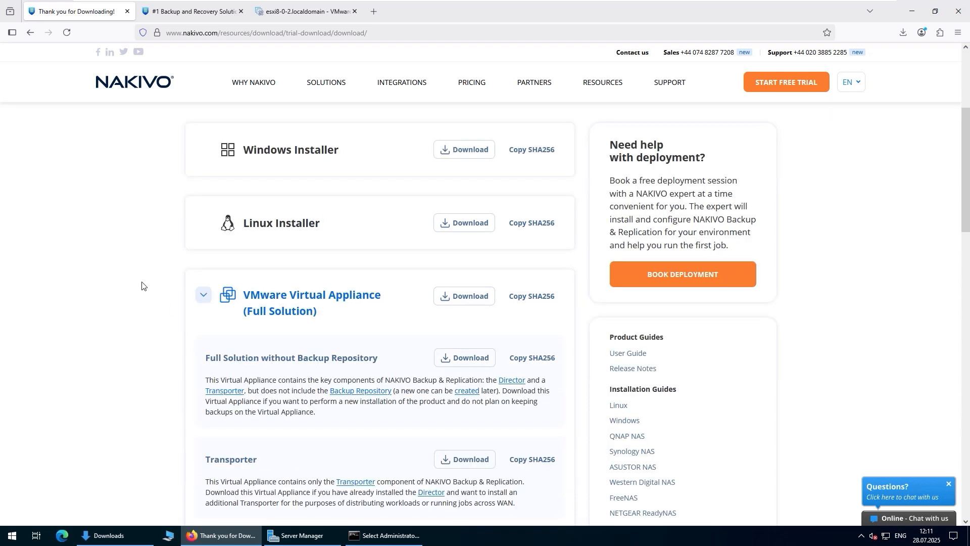
scroll(141, 286, down, 1)
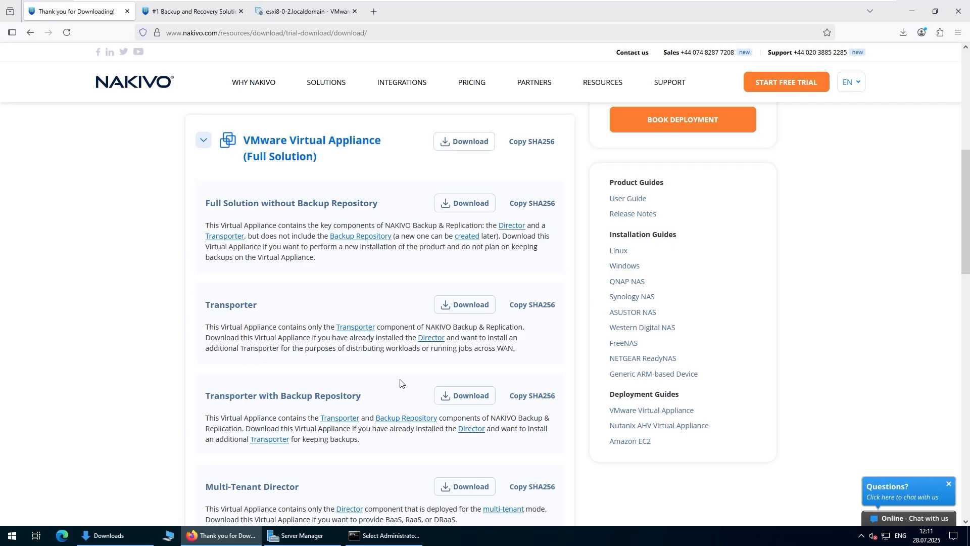
Download the Transporter with Backup Repository appliance as NAKIVO_Backup_Replication_VA_v11.0.3_Transporter_Repository.ova to Downloads and show it in its folder.
click(464, 400)
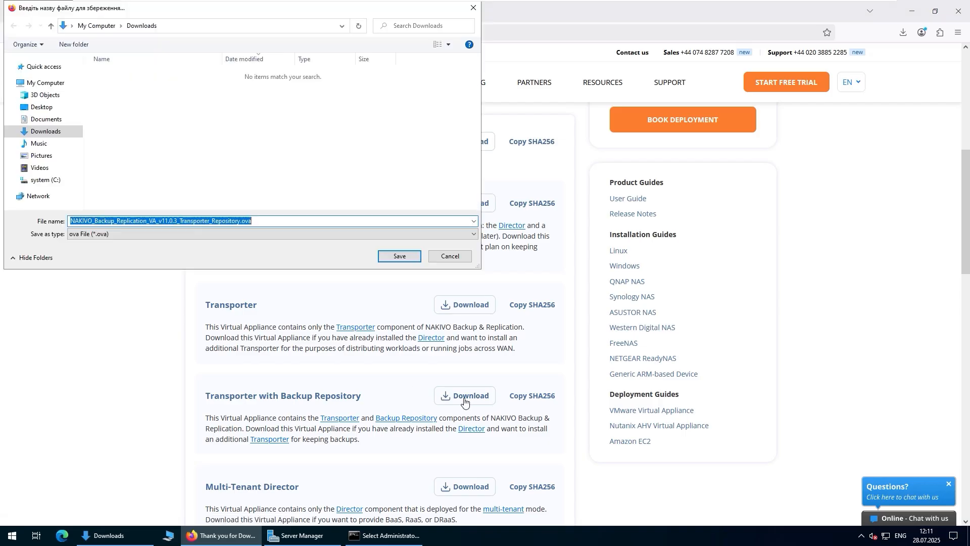
click(459, 257)
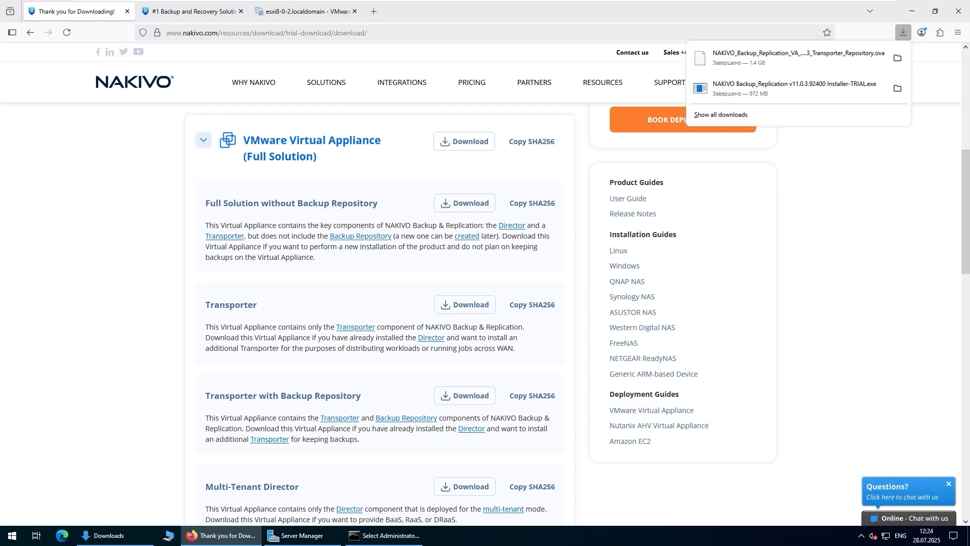
click(897, 58)
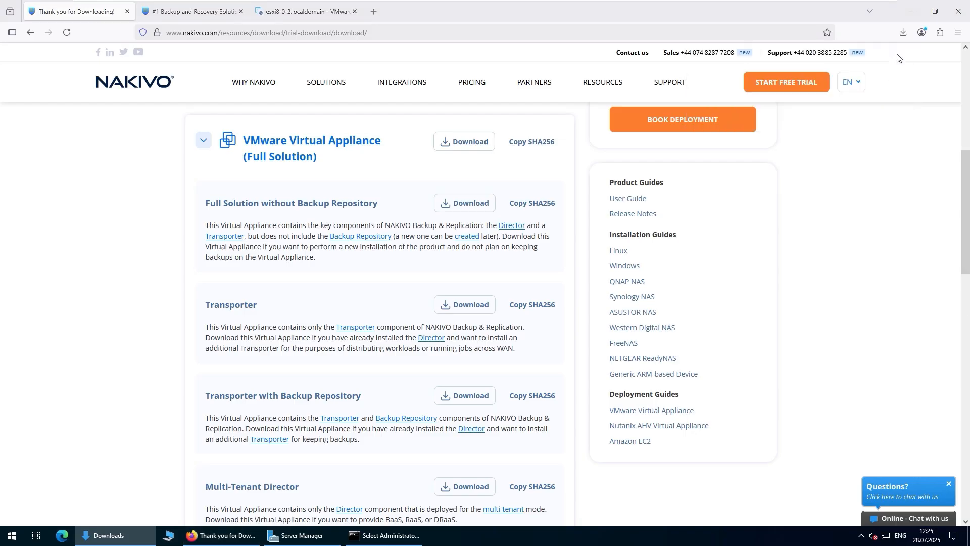
Go back to the ESXi Host Client and start a new virtual machine deployed from an OVF or OVA file.
click(308, 12)
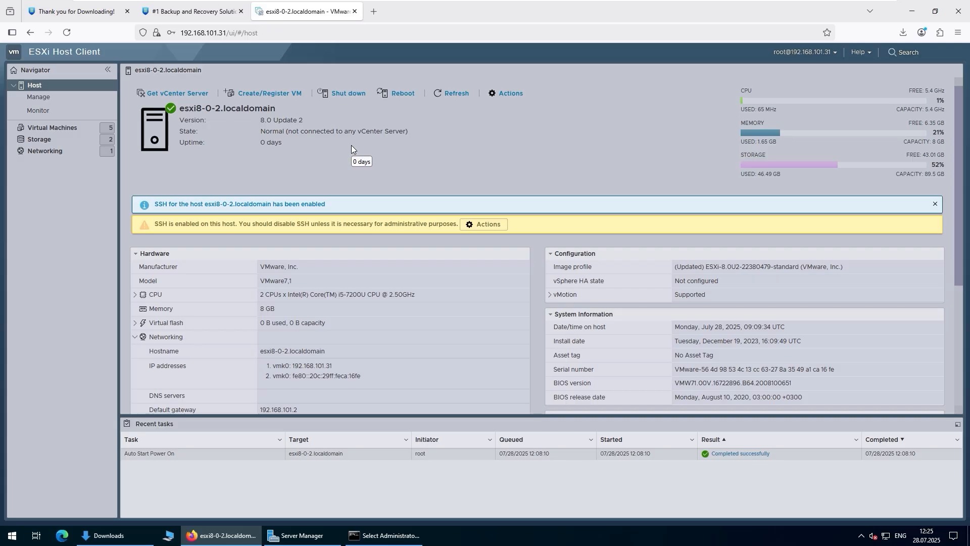
click(45, 127)
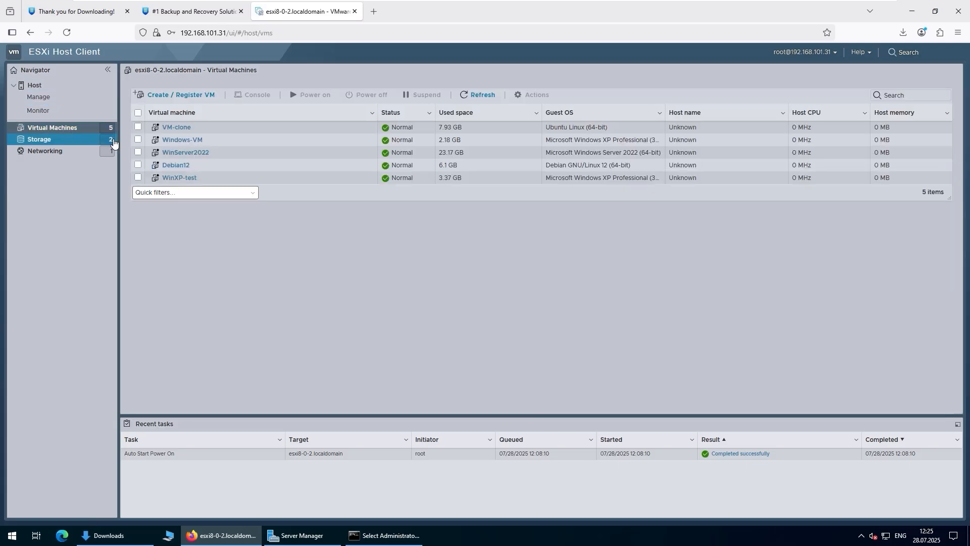
click(165, 96)
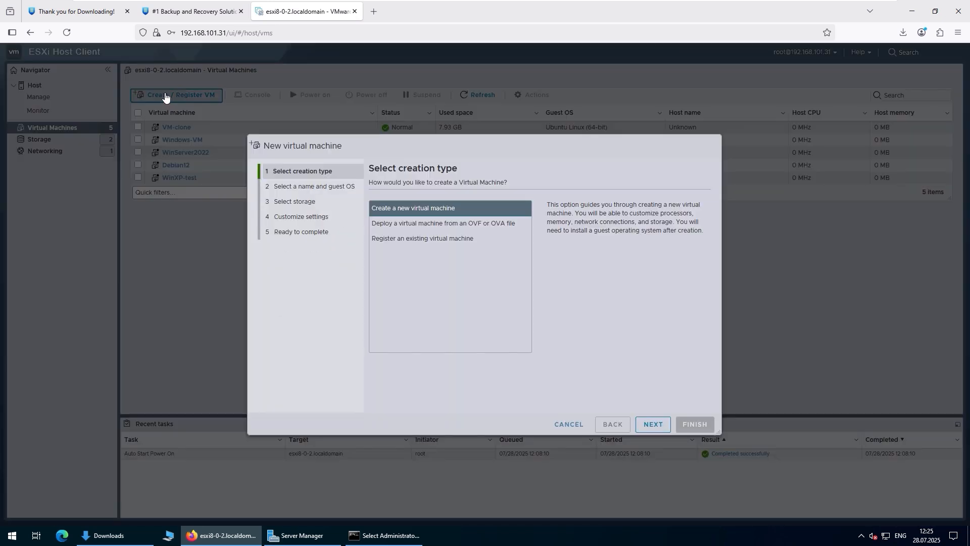
click(477, 224)
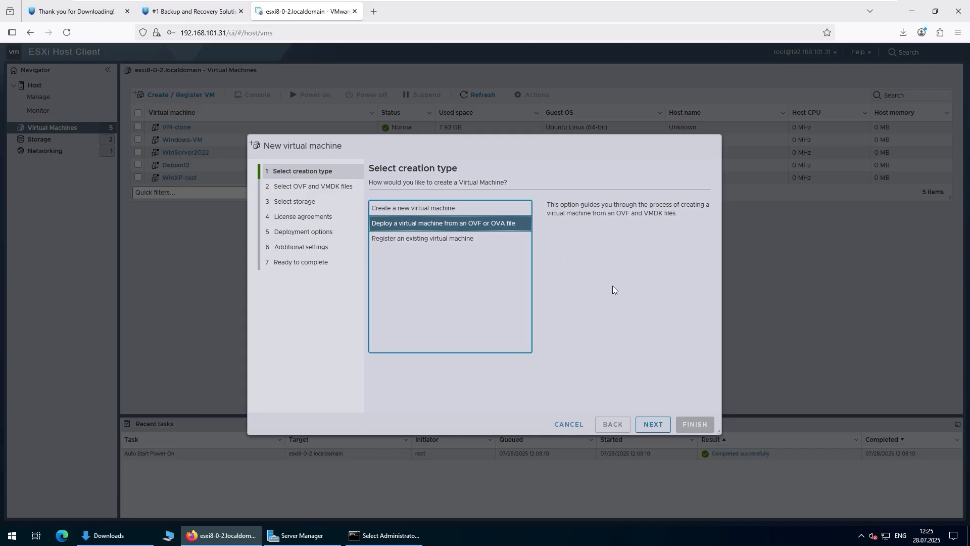
click(653, 425)
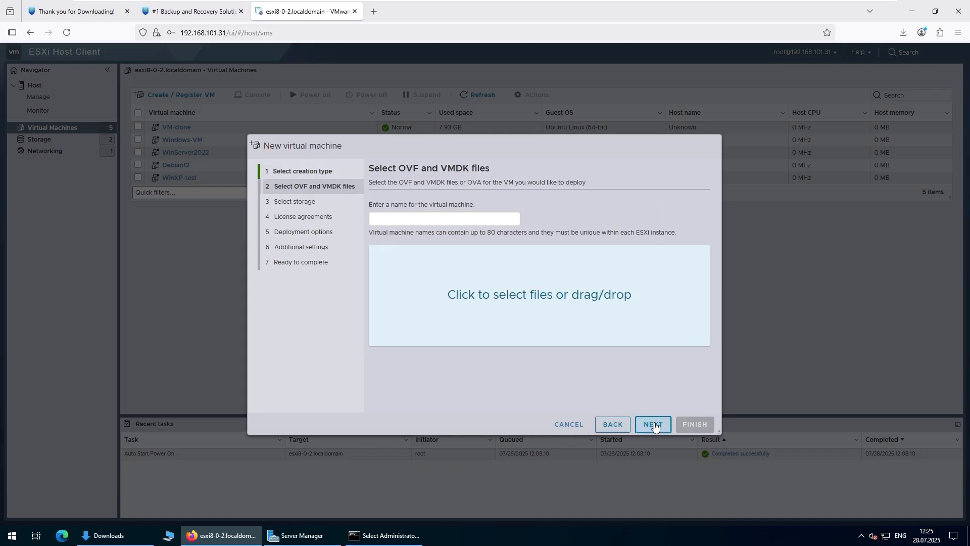
Name the virtual machine NAKIVO-Transporter, add the downloaded Transporter_Repository OVA file, and keep datastore40t as its storage.
text(NAKIVO-Transporter)
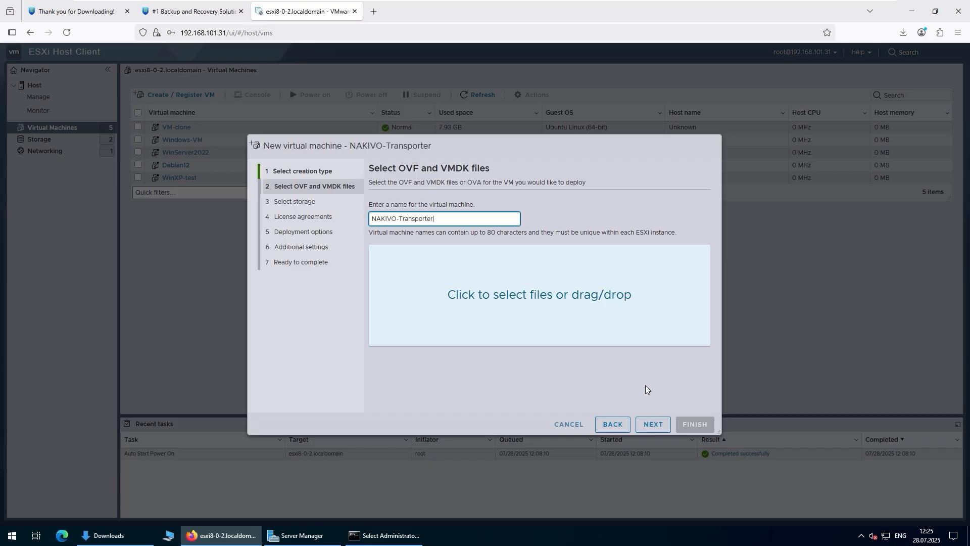
click(109, 535)
drag(363, 192, 464, 285)
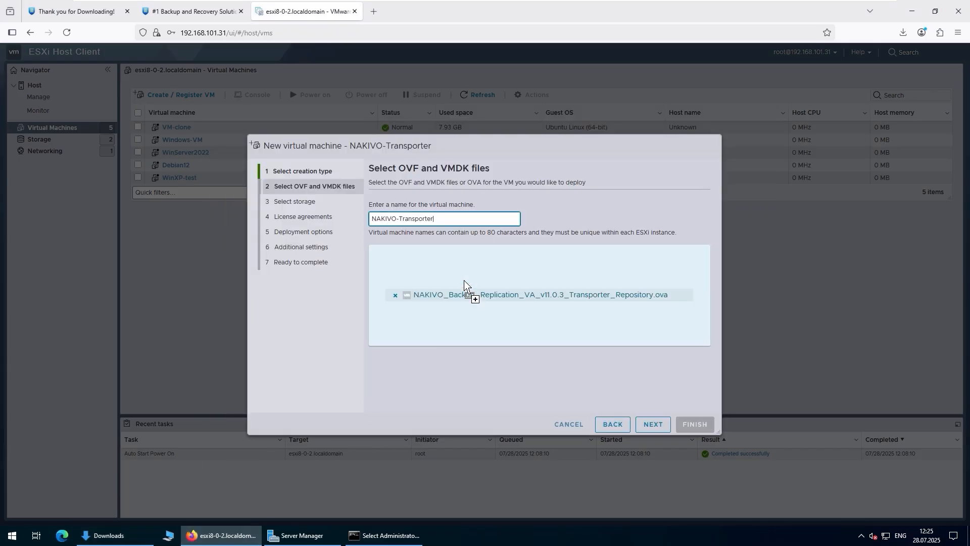
click(653, 424)
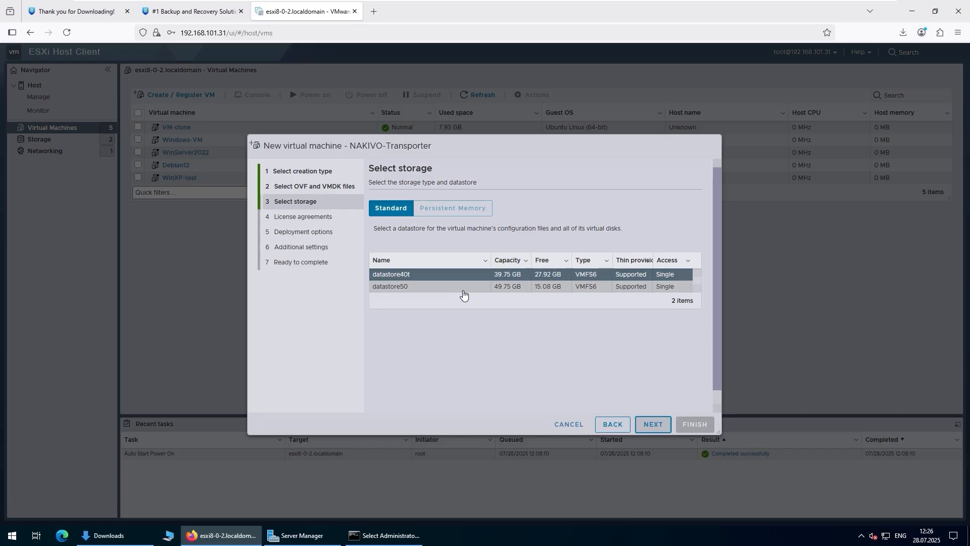
click(659, 425)
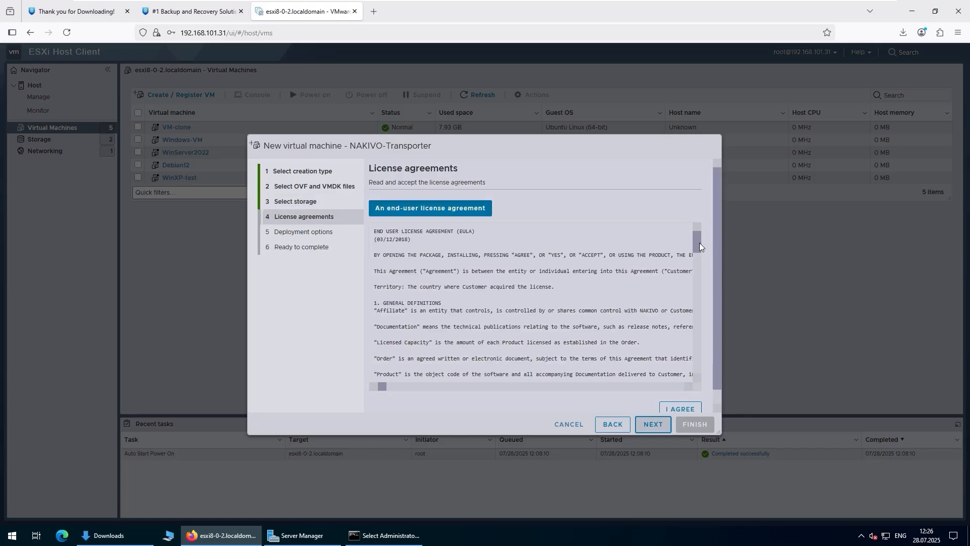
Accept the end-user license agreement and finish the deployment with VM Network, thin provisioning and automatic power-on.
drag(697, 244, 693, 377)
scroll(653, 358, down, 2)
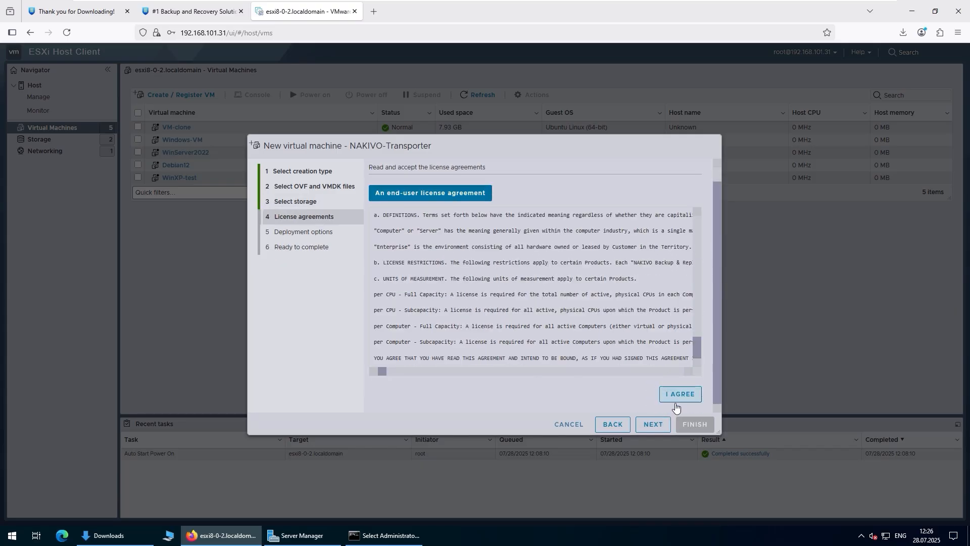
click(681, 393)
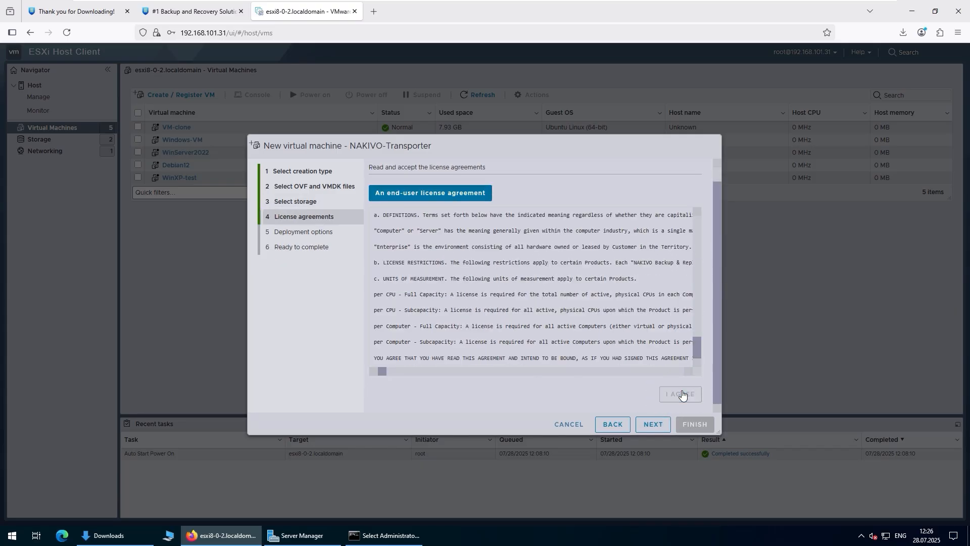
click(652, 425)
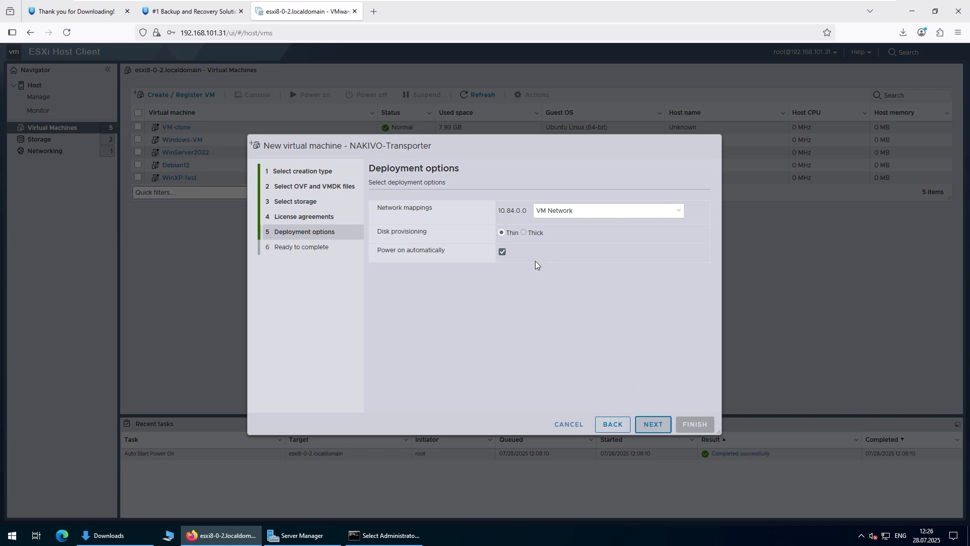
click(655, 426)
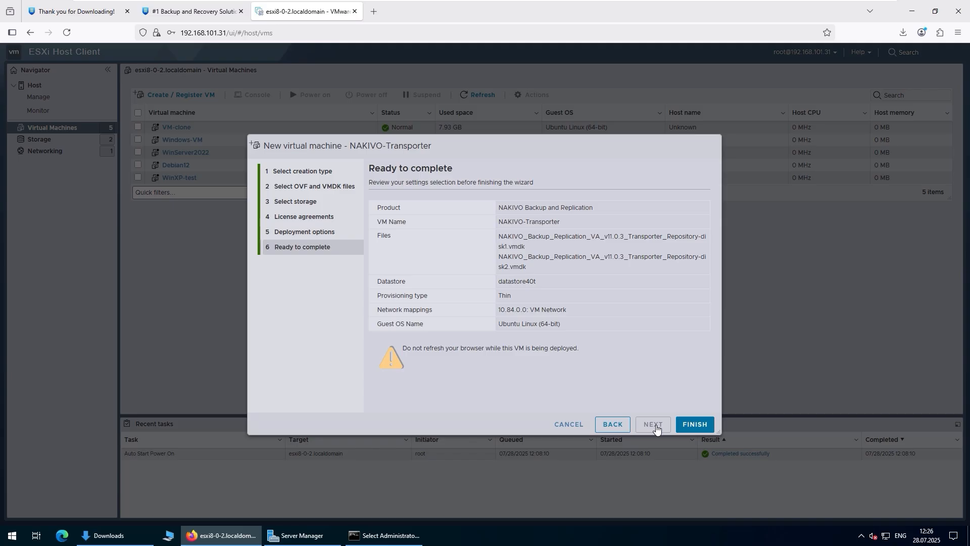
click(695, 425)
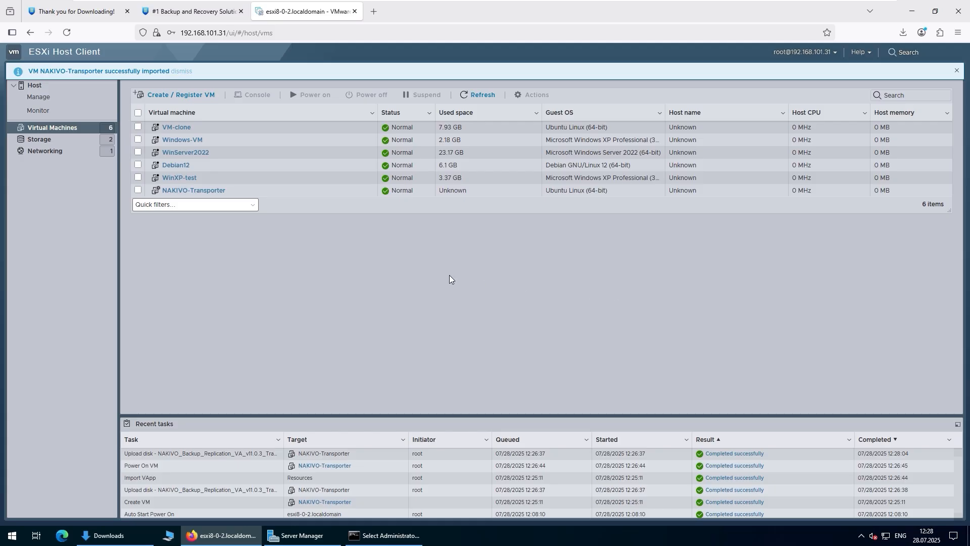
Open the NAKIVO-Transporter virtual machine's console, examine the network card entry in the appliance's network settings, and close the console.
click(207, 191)
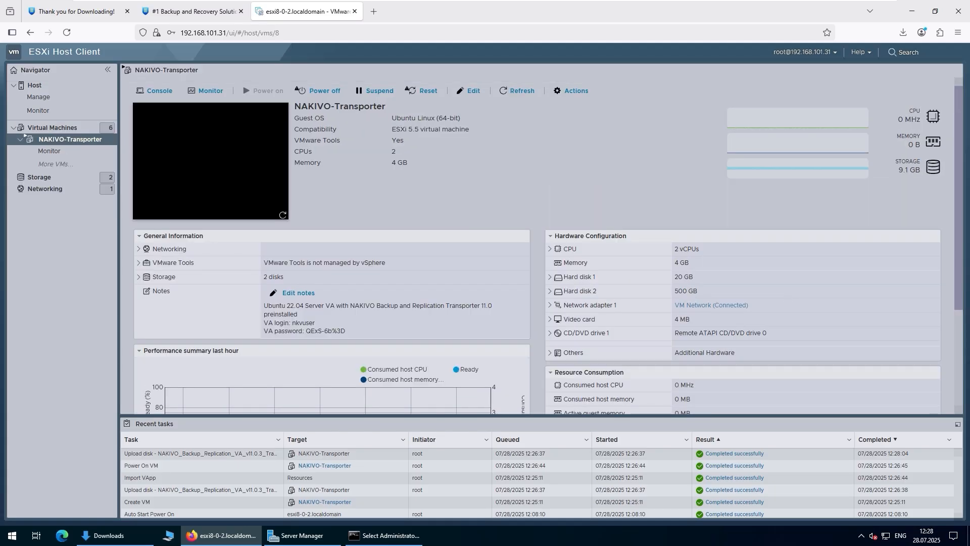
click(282, 215)
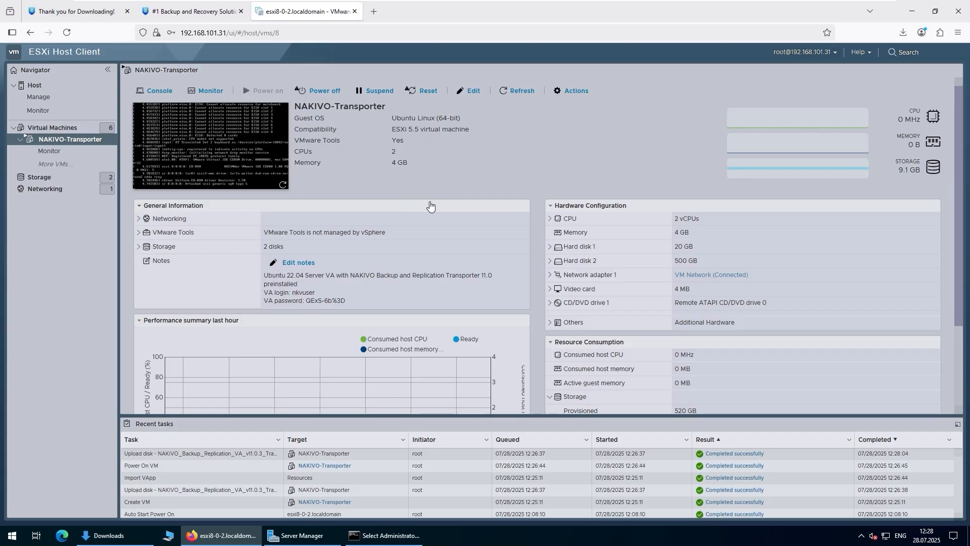
click(196, 145)
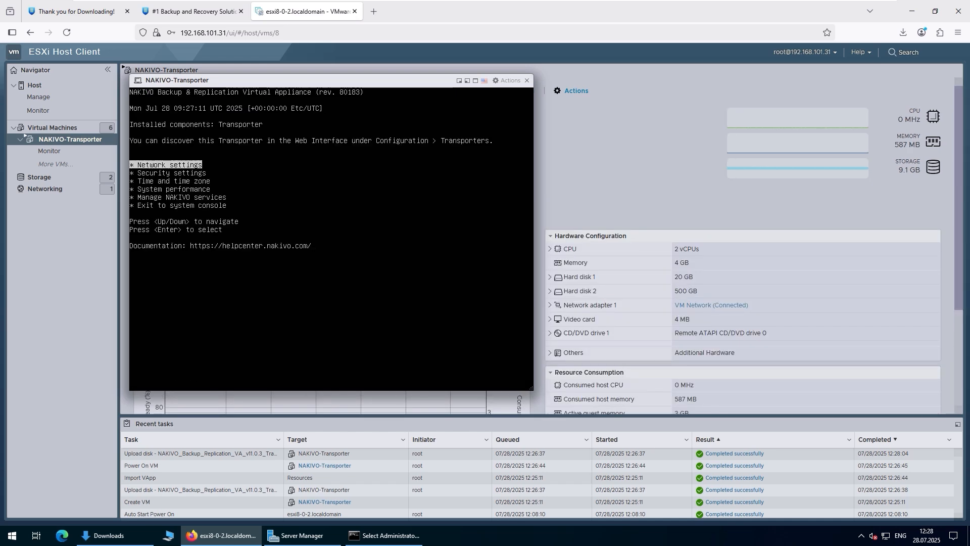
key(Return)
key(Down)
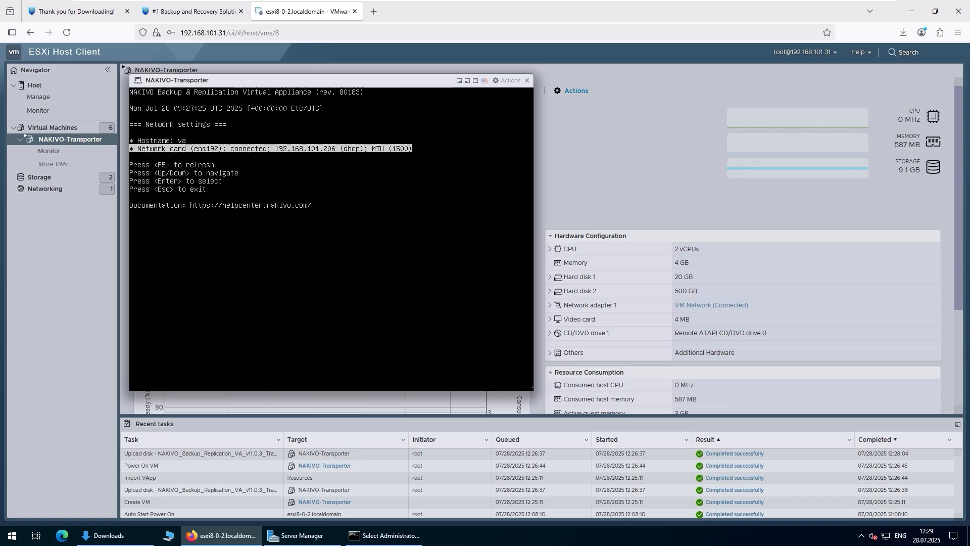
click(527, 80)
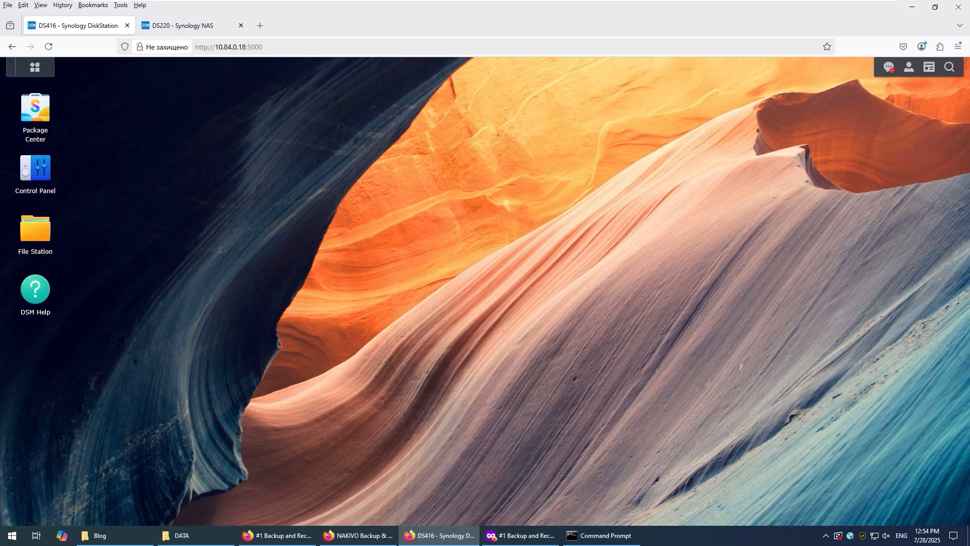
Open Package Center on the Synology NAS, search for nakivo, and open the NAKIVO Solution Transporter package page.
click(35, 109)
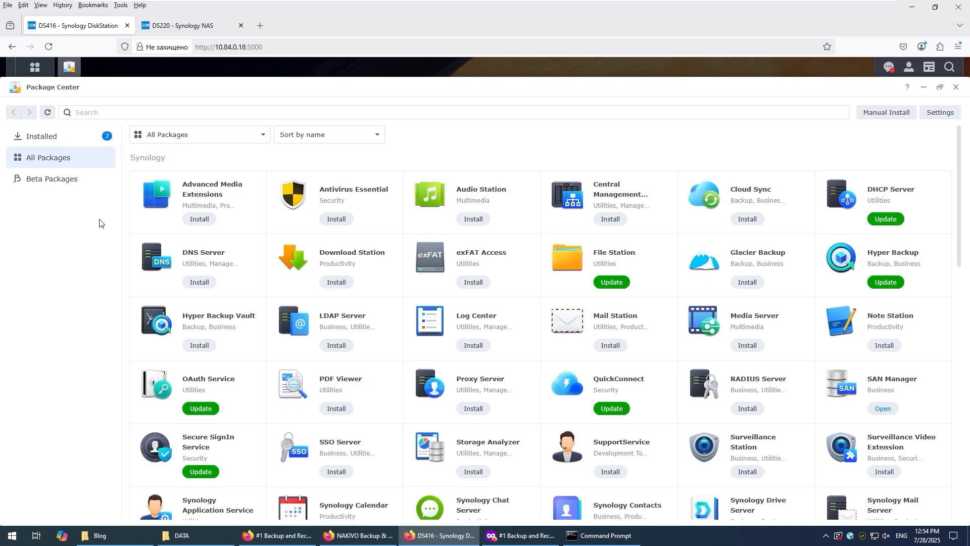
click(116, 110)
text(nakivo)
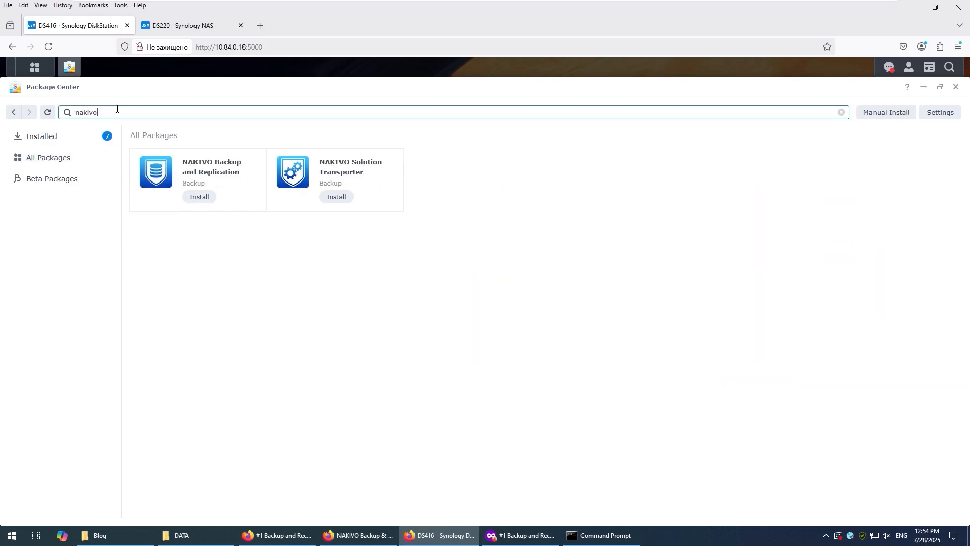
click(366, 168)
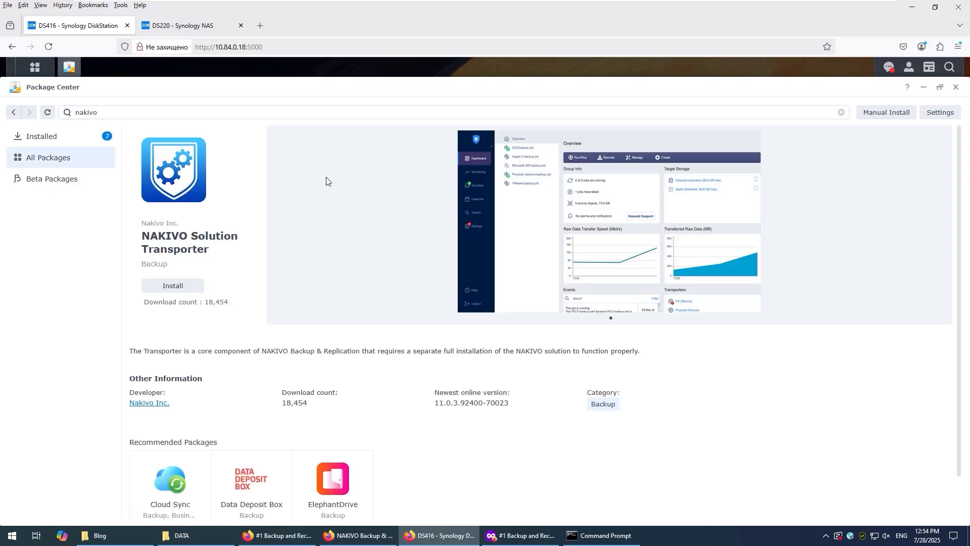
Install the NAKIVO Solution Transporter package, accepting the license agreement and keeping it set to run after installation.
click(174, 285)
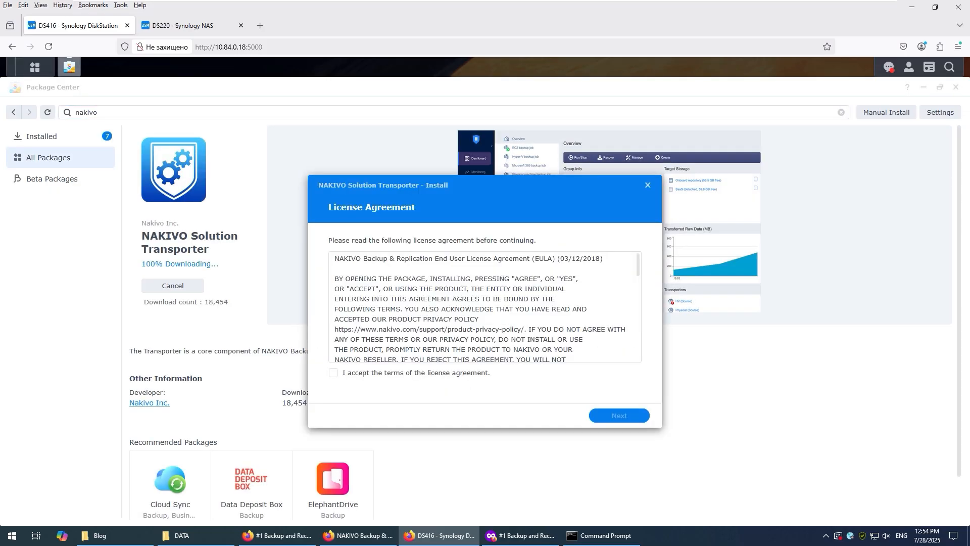
drag(640, 266, 644, 375)
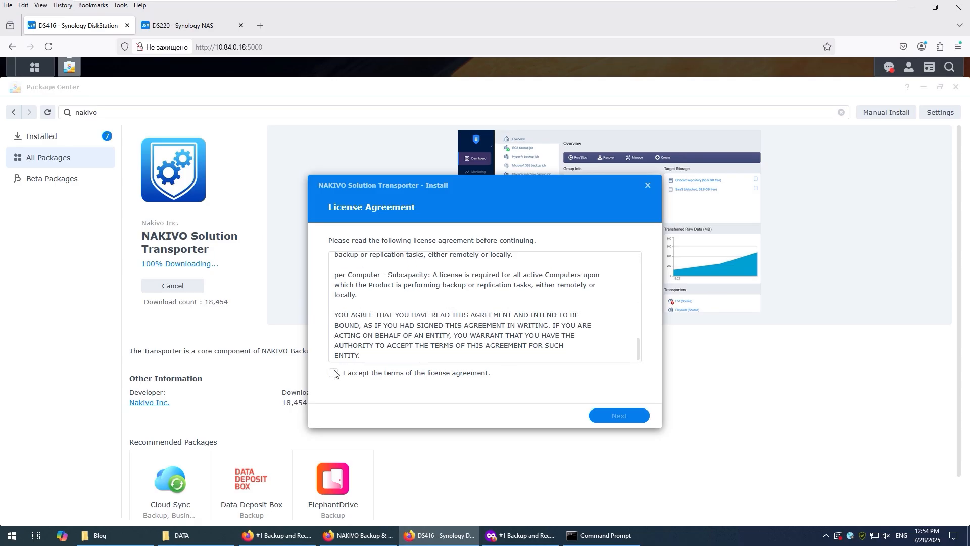
click(333, 373)
click(619, 415)
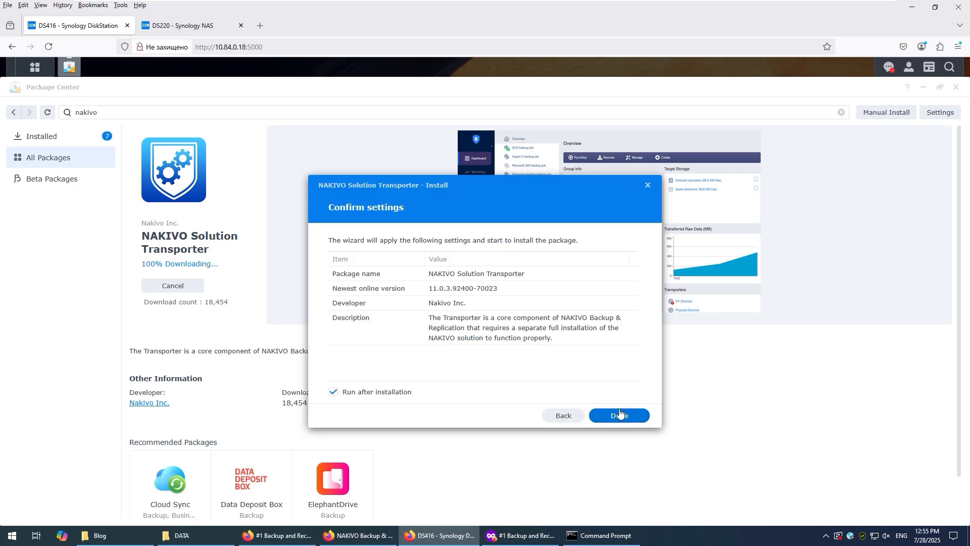
click(613, 416)
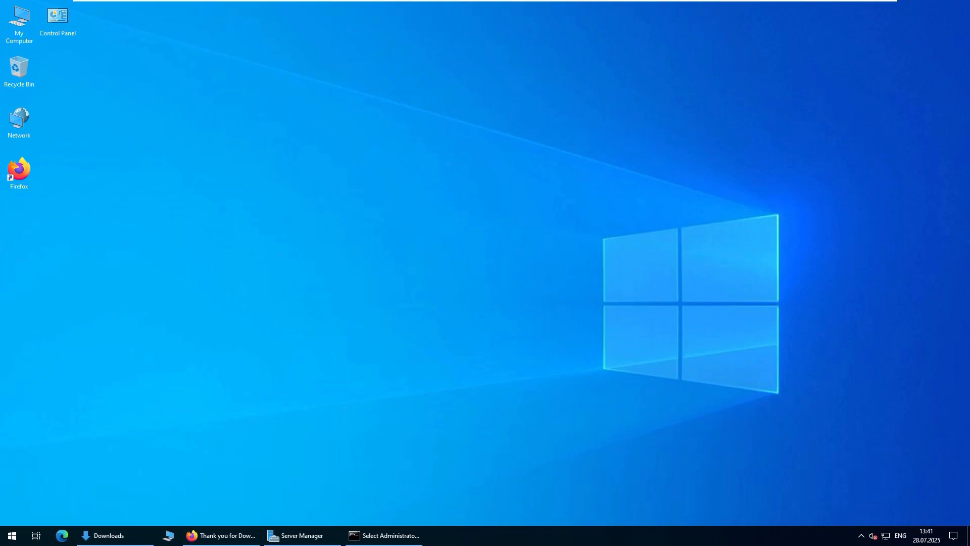
Return to the NAKIVO download page in Firefox and examine the NAS installer section, including the QNAP package variants.
click(238, 536)
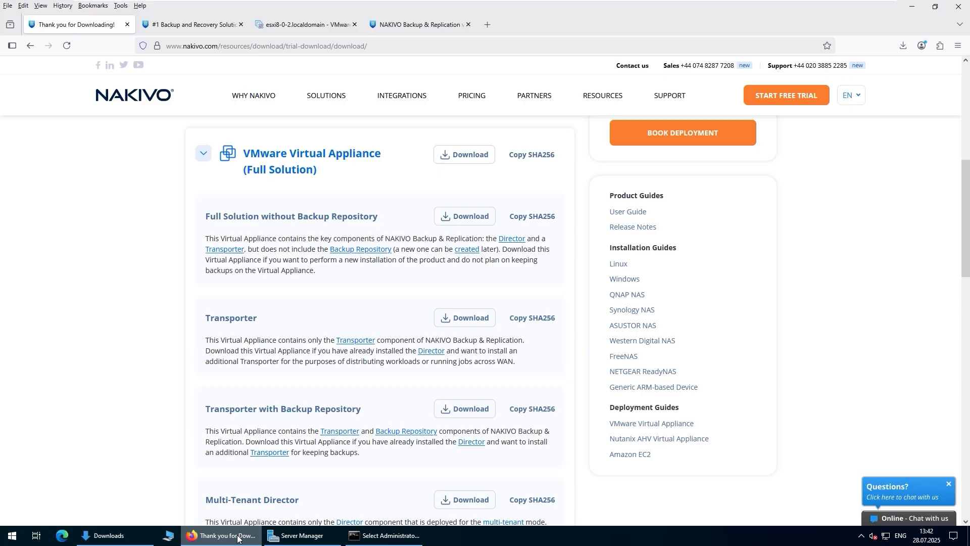
click(204, 154)
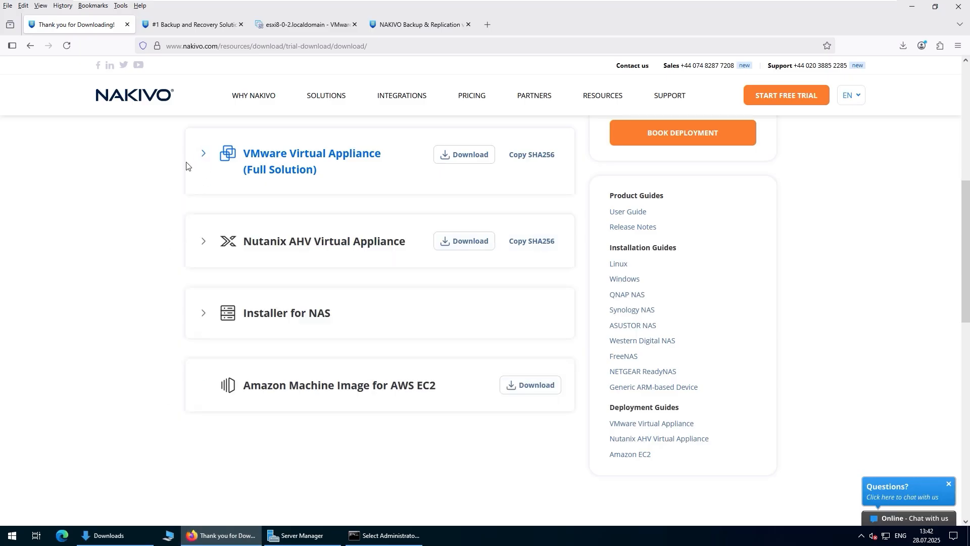
click(204, 313)
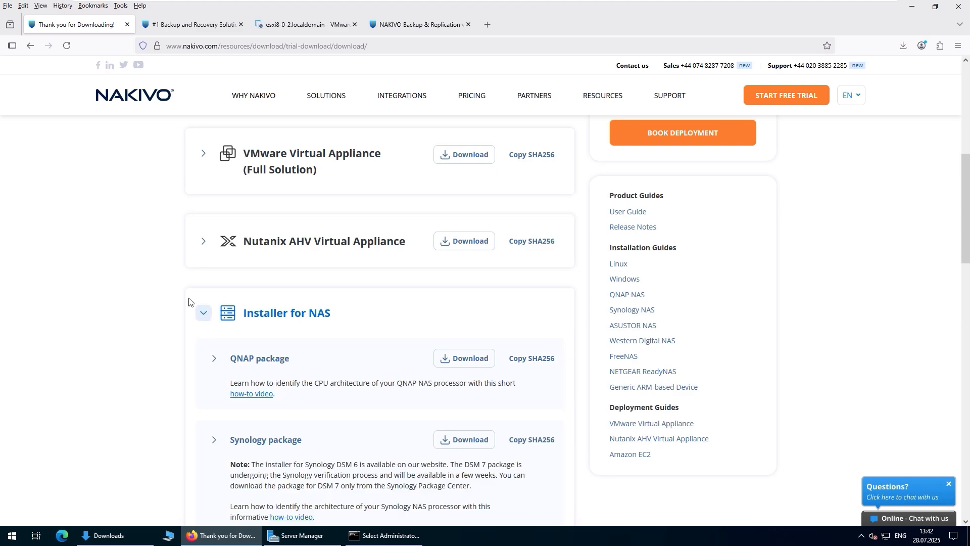
scroll(143, 272, down, 3)
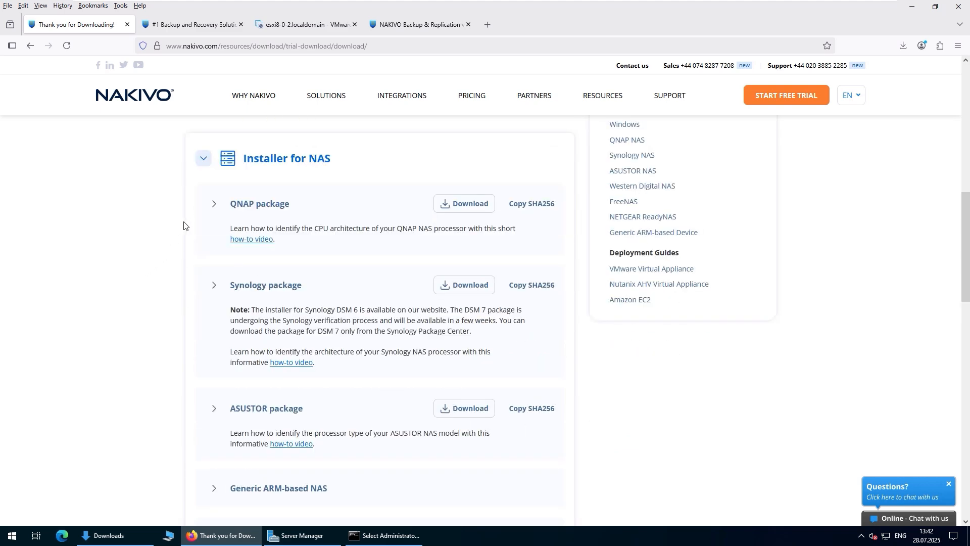
click(215, 203)
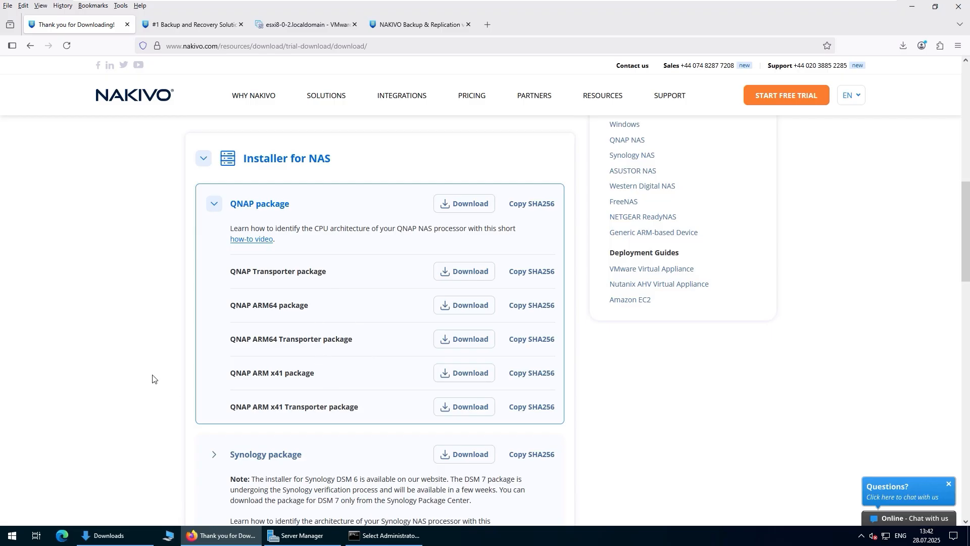
scroll(152, 377, down, 3)
scroll(278, 331, down, 8)
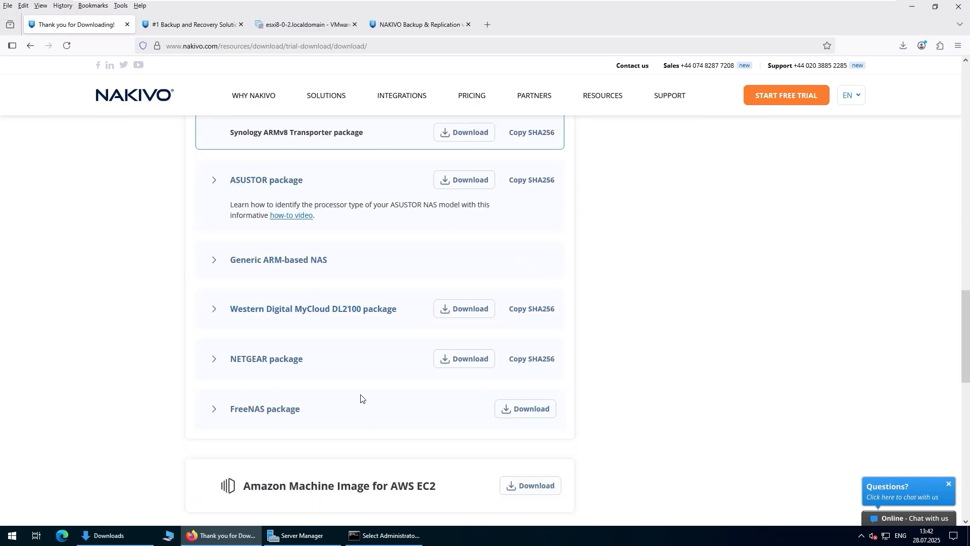
Examine the Transporter packages offered for generic ARM-based, Western Digital, NETGEAR and FreeNAS devices, and return to the desktop.
click(218, 434)
scroll(152, 386, down, 5)
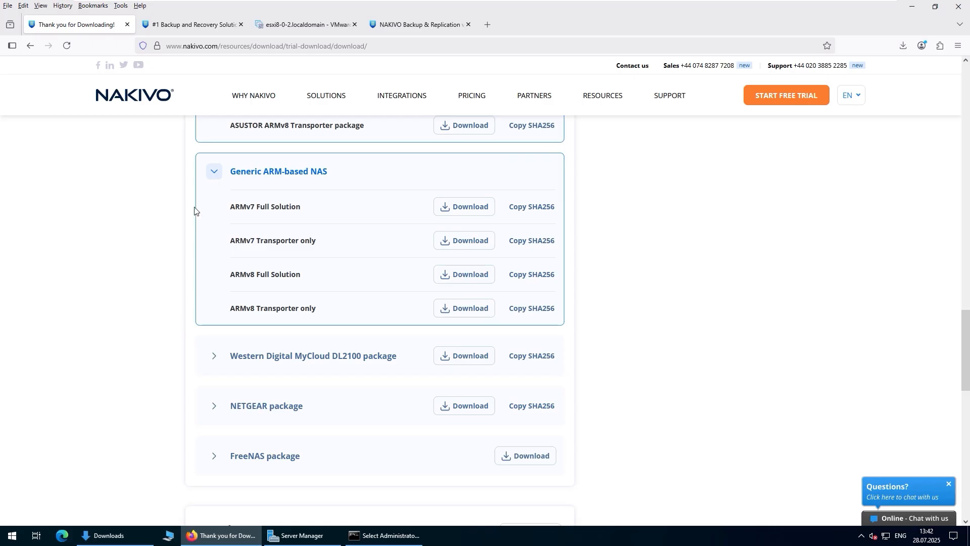
click(214, 356)
scroll(153, 346, down, 5)
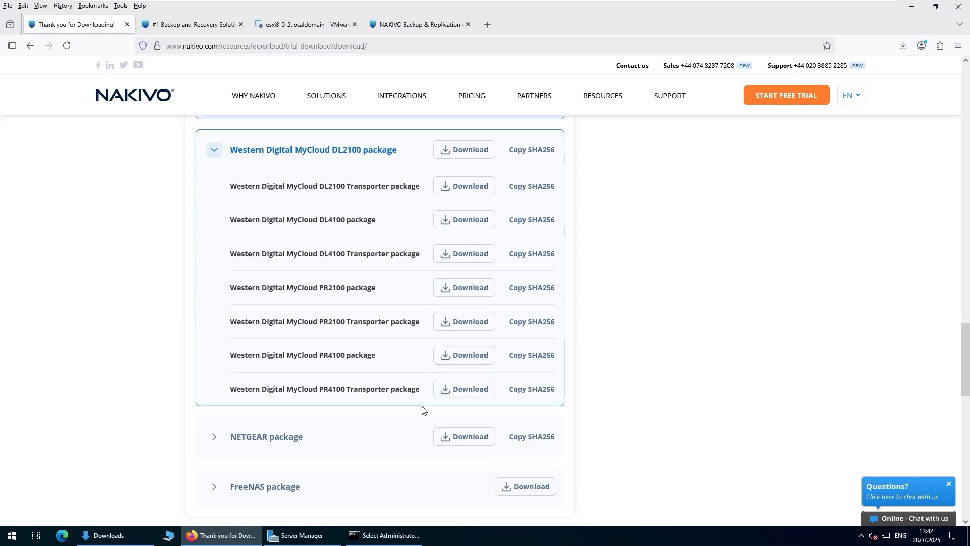
click(283, 432)
scroll(395, 273, down, 4)
click(219, 321)
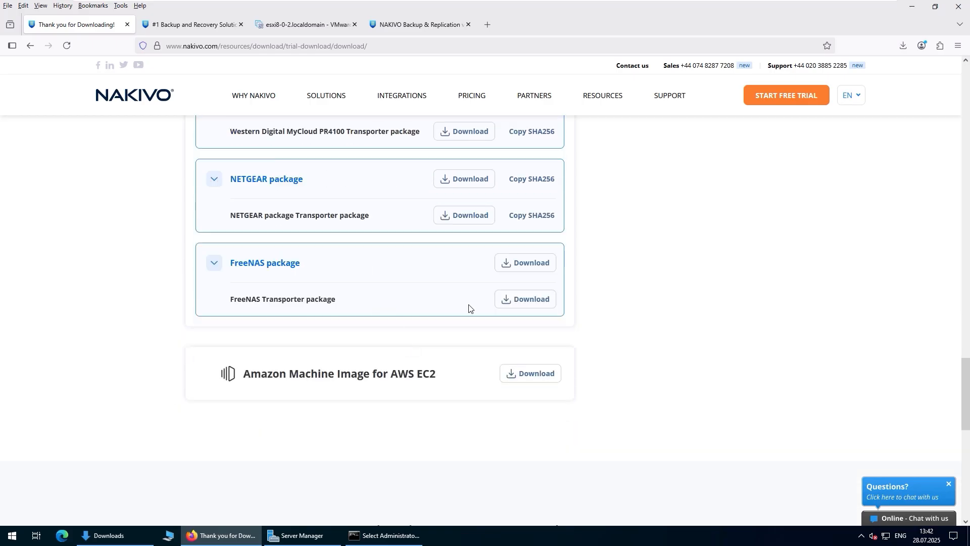
key(super+d)
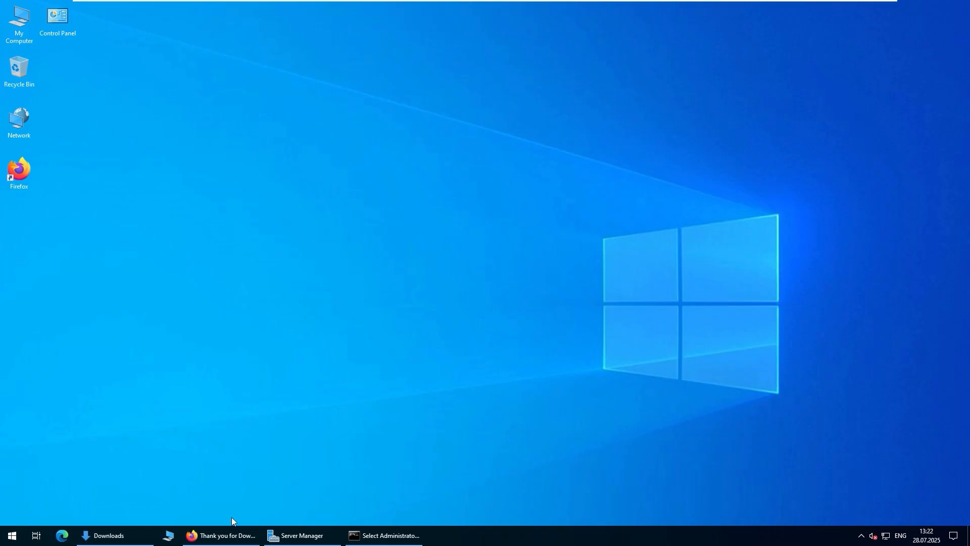
Switch to the NAKIVO Backup & Replication web interface in Firefox and open the Nodes settings.
click(212, 532)
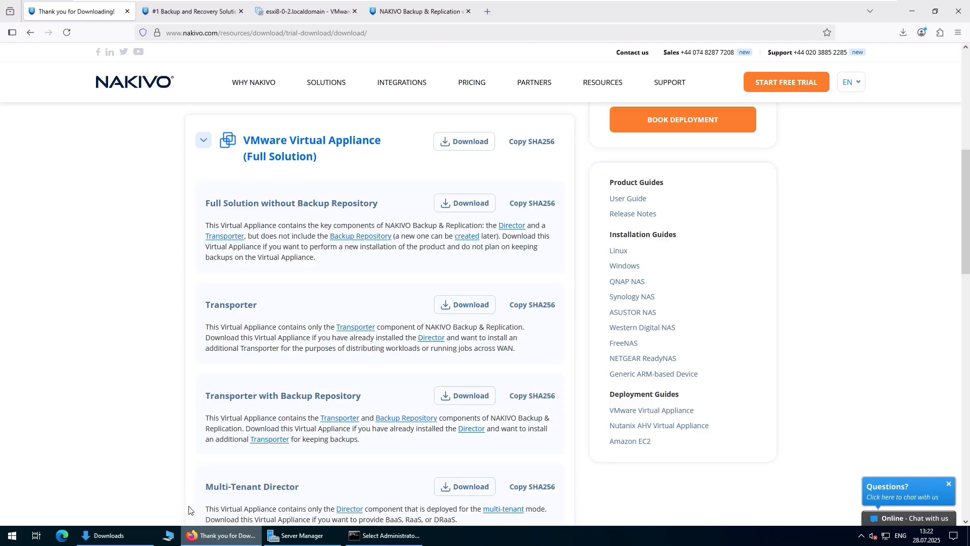
click(427, 8)
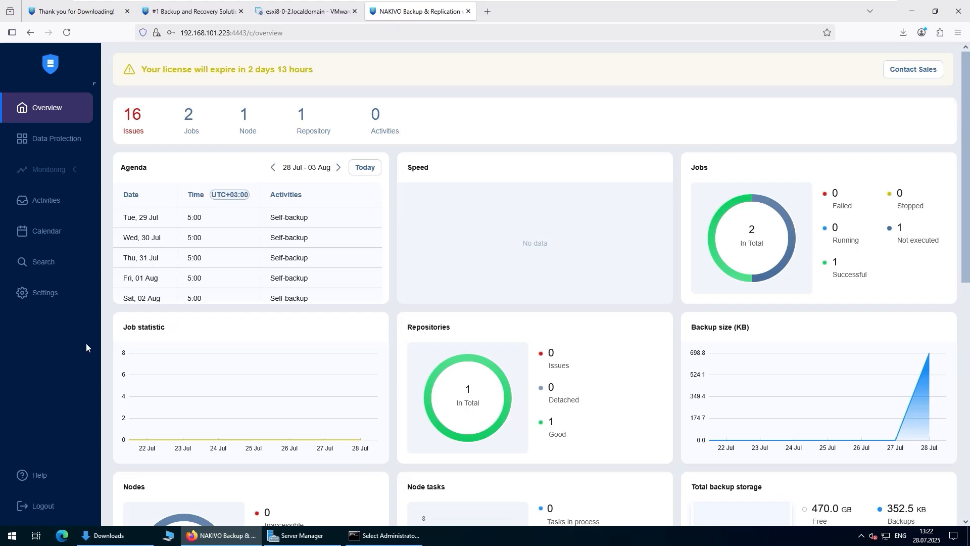
click(58, 301)
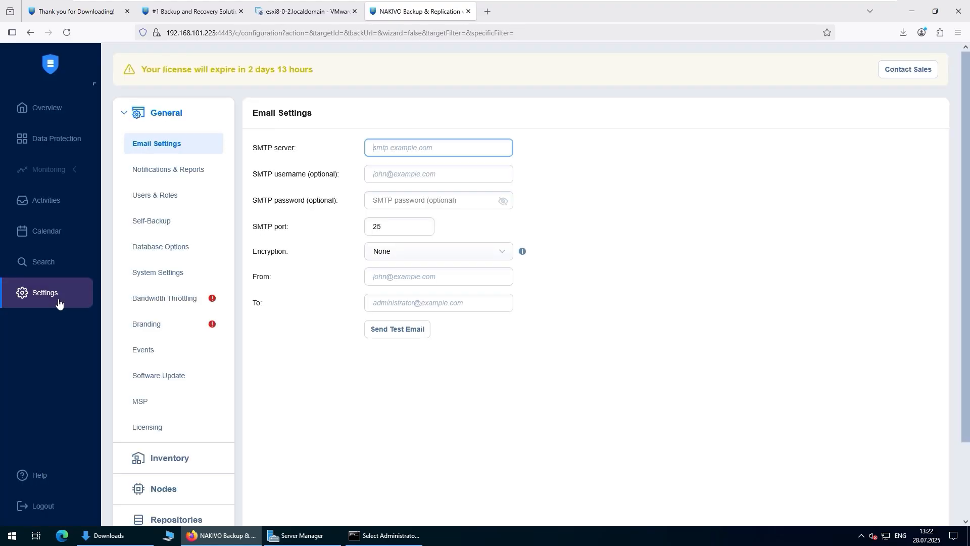
click(198, 494)
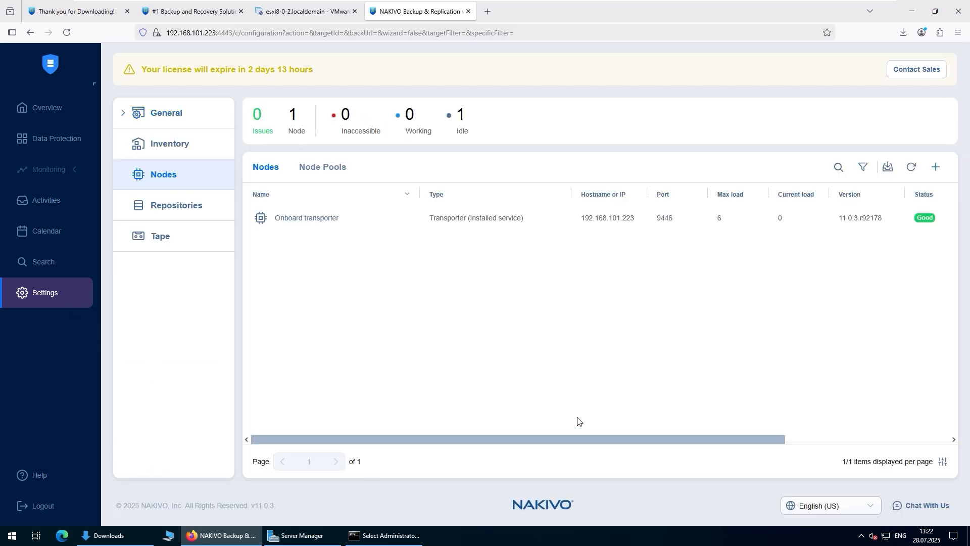
Start adding an existing installed-service node with host 192.168.101.212 and enter its master password.
click(940, 167)
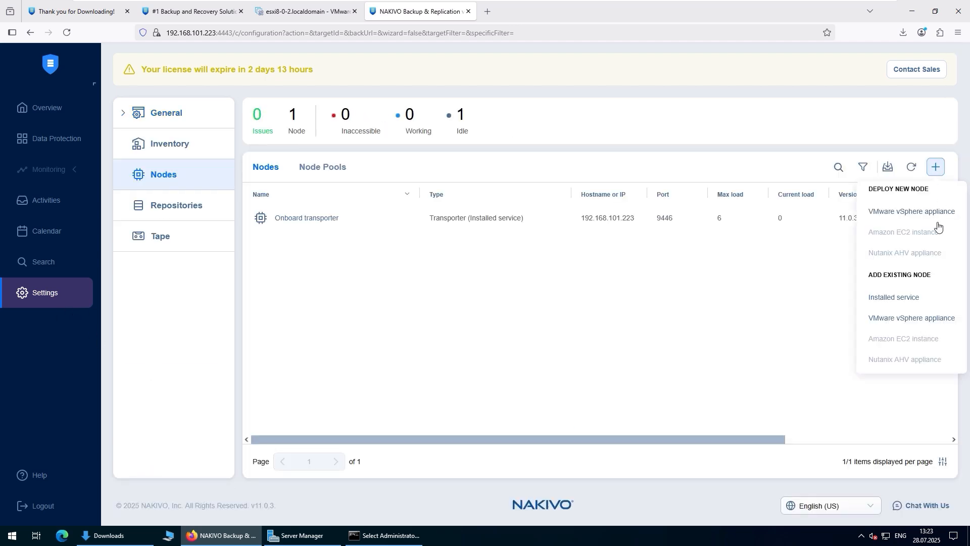
click(936, 300)
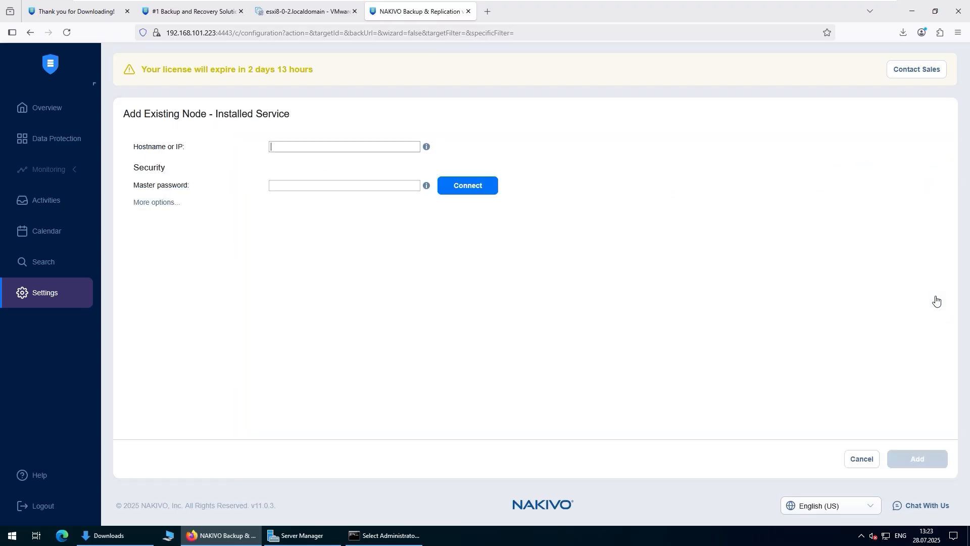
text(192.168.101.212)
click(330, 188)
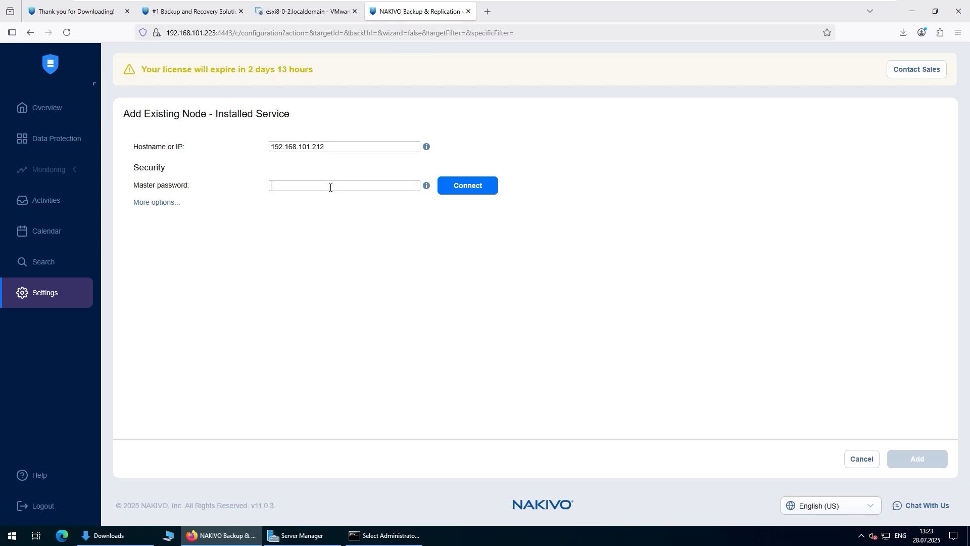
text(•••••••••••)
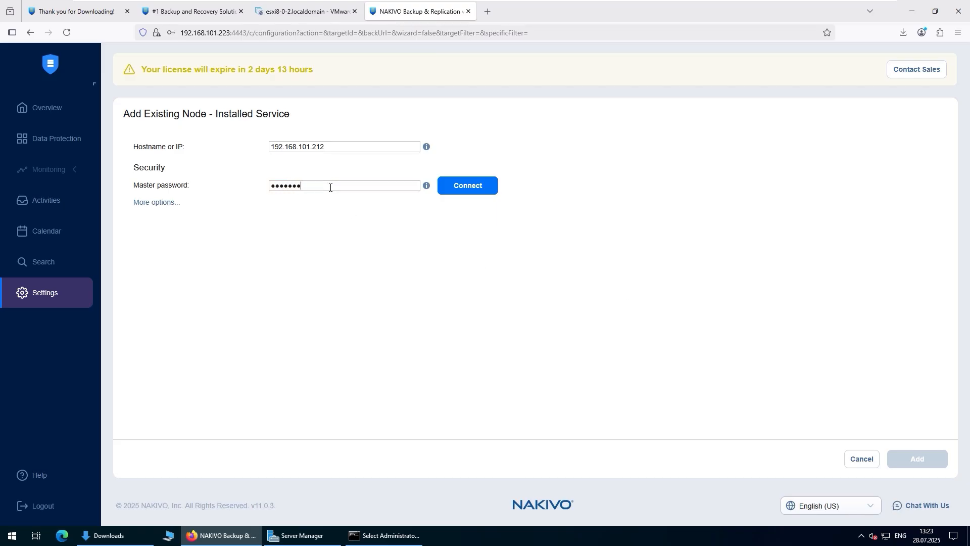
Show the additional node options, connect to the transporter, accept its certificate and add the node with its default settings.
click(167, 204)
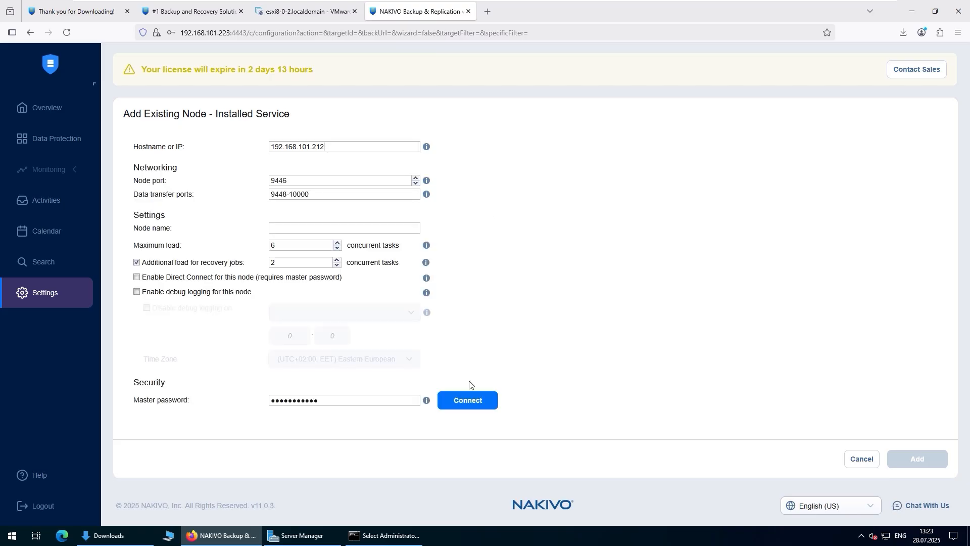
click(467, 400)
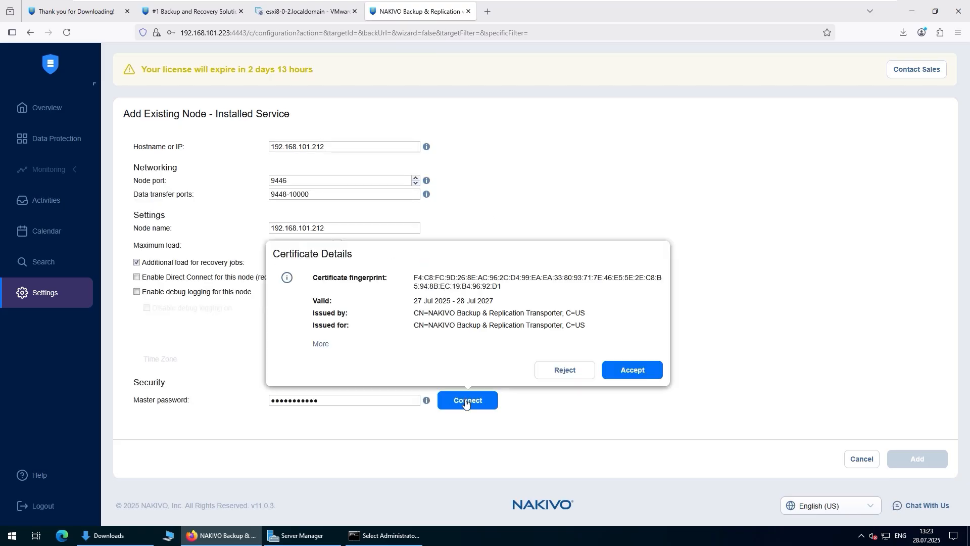
click(637, 373)
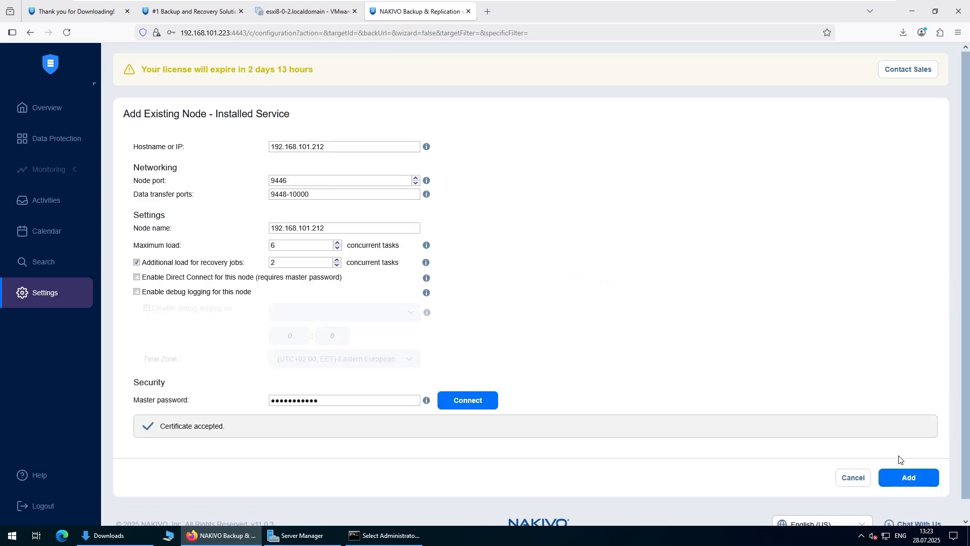
click(908, 478)
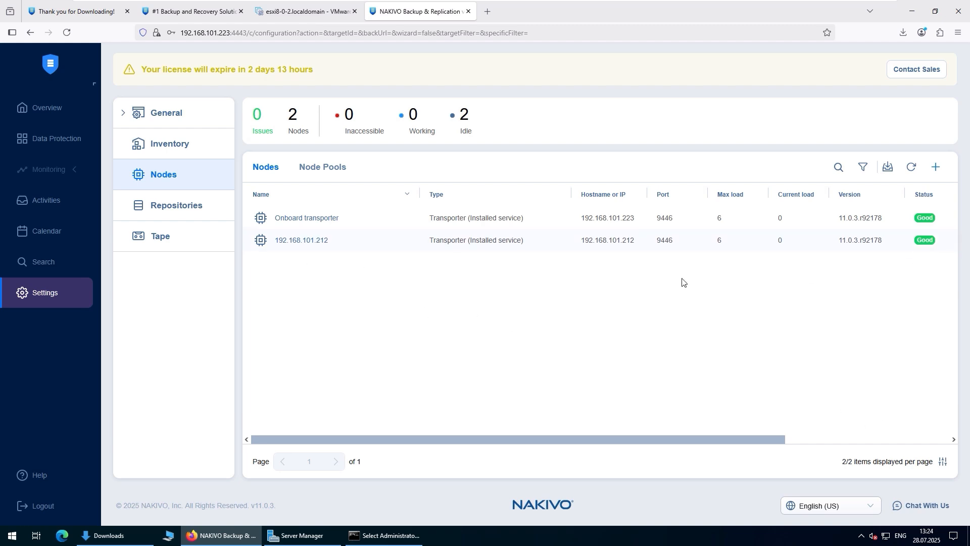
View the details of the 192.168.101.212 node and the management actions available for it in the node list.
click(374, 240)
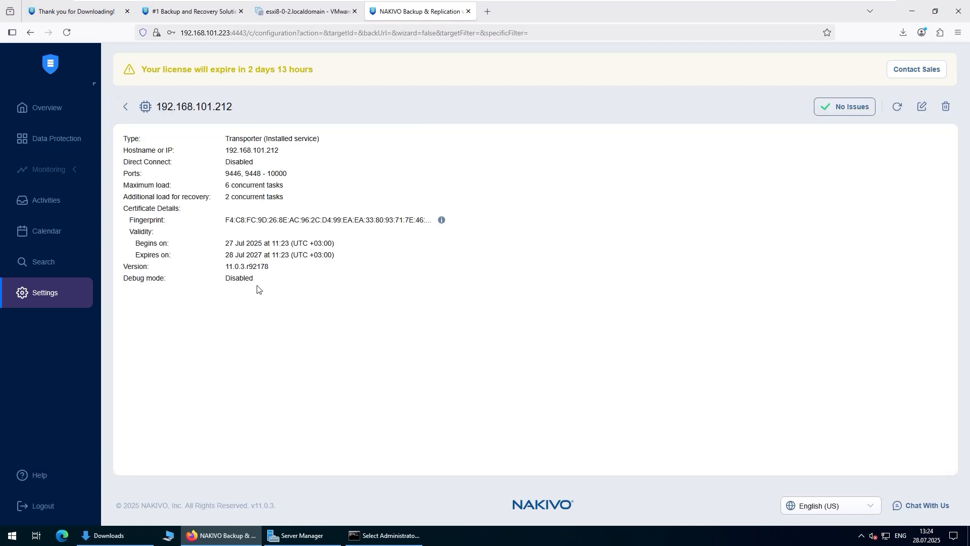
click(125, 109)
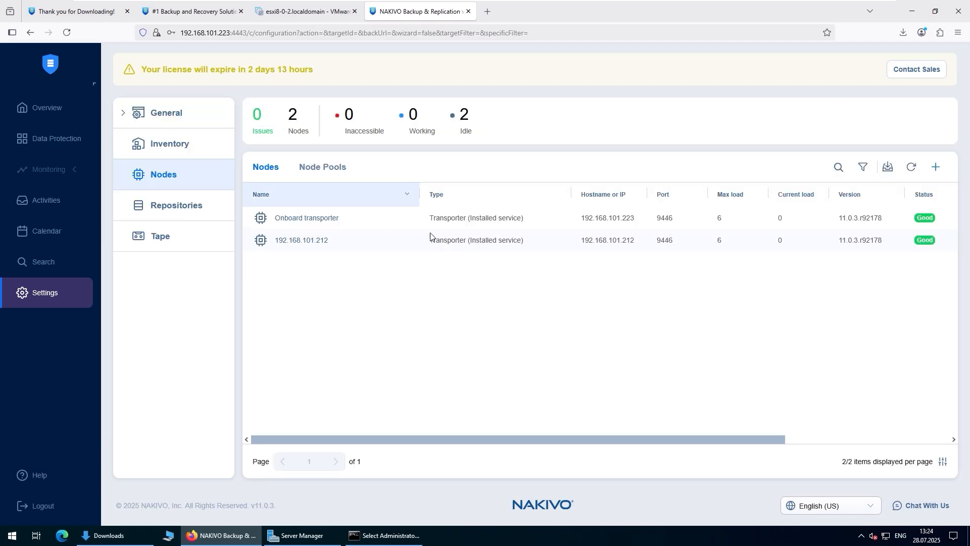
click(938, 240)
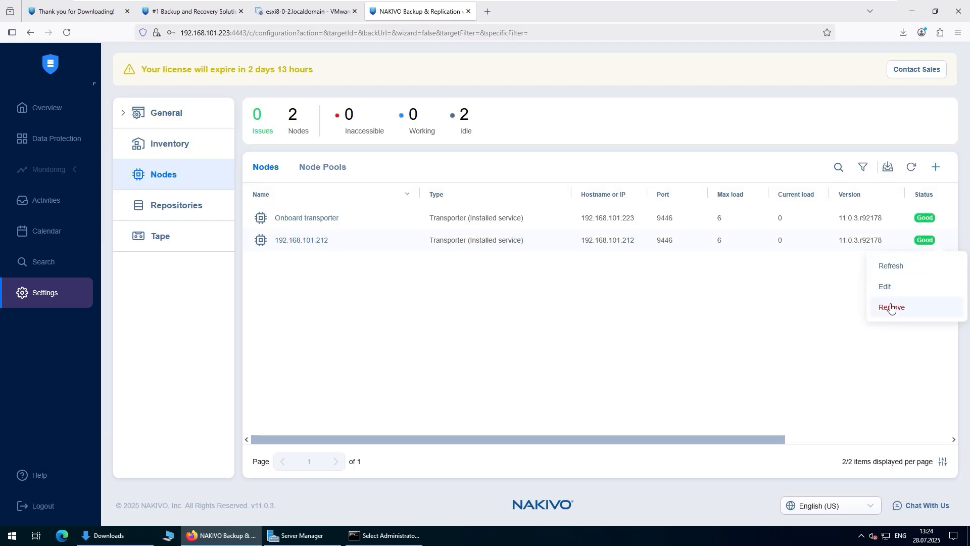
click(788, 281)
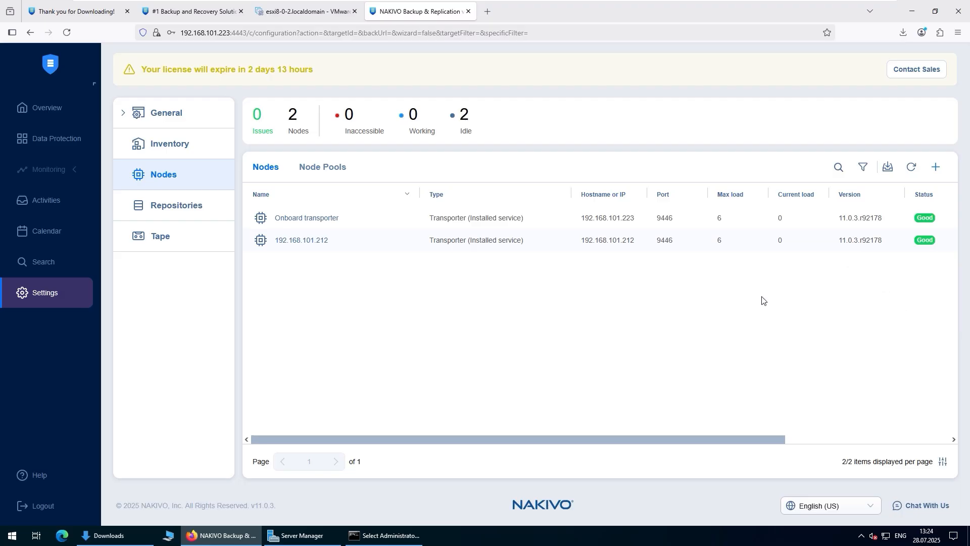
Examine the virtual machine list on the ESXi host and return to the NAKIVO node list.
click(293, 15)
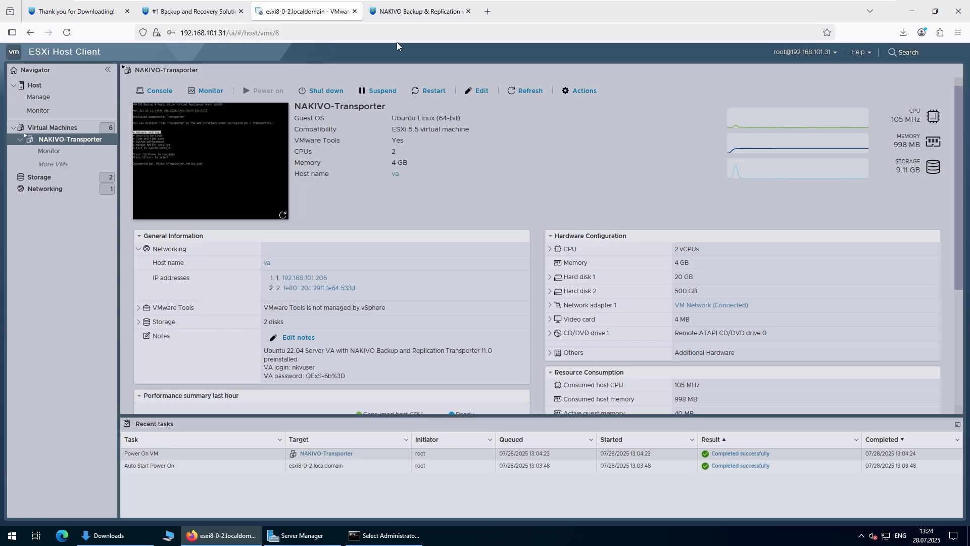
click(69, 128)
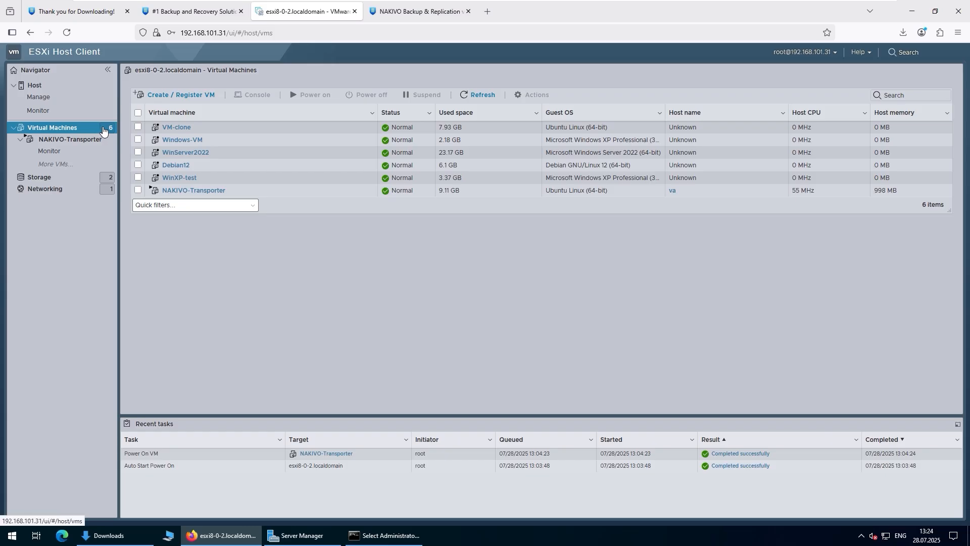
click(433, 12)
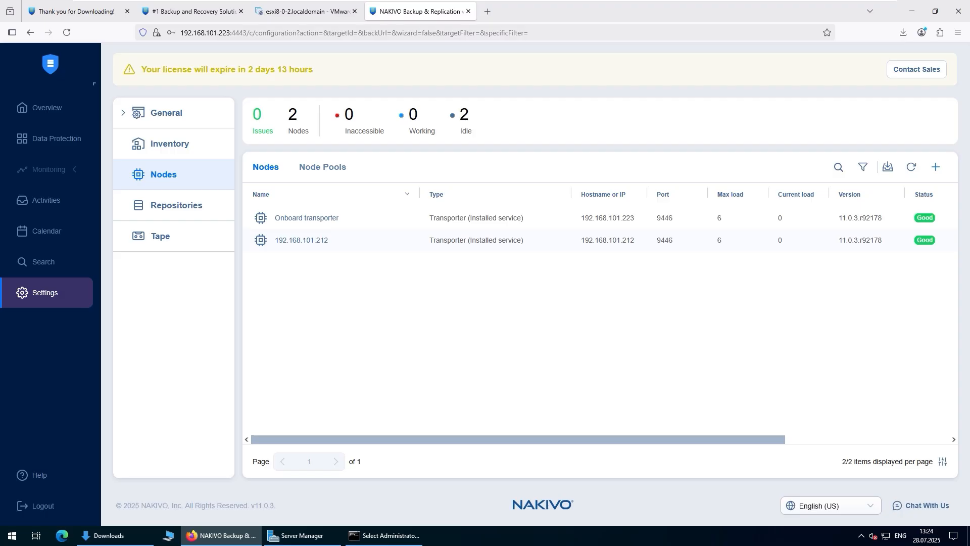
click(936, 167)
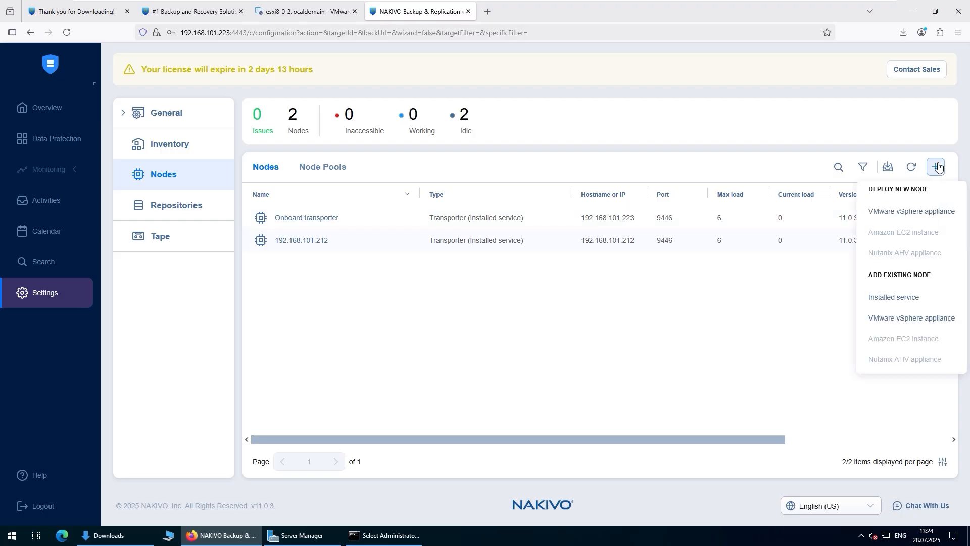
click(922, 212)
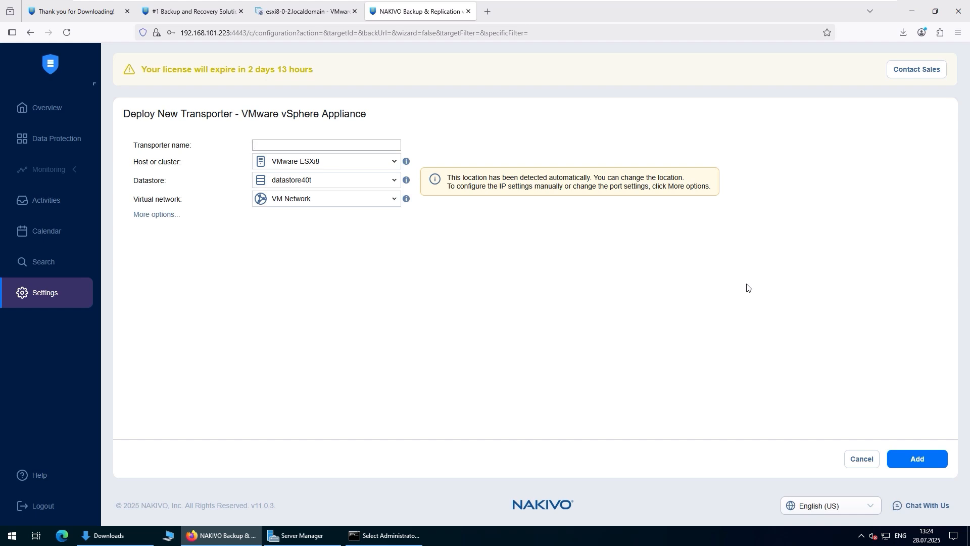
text(Transporter31b)
click(368, 164)
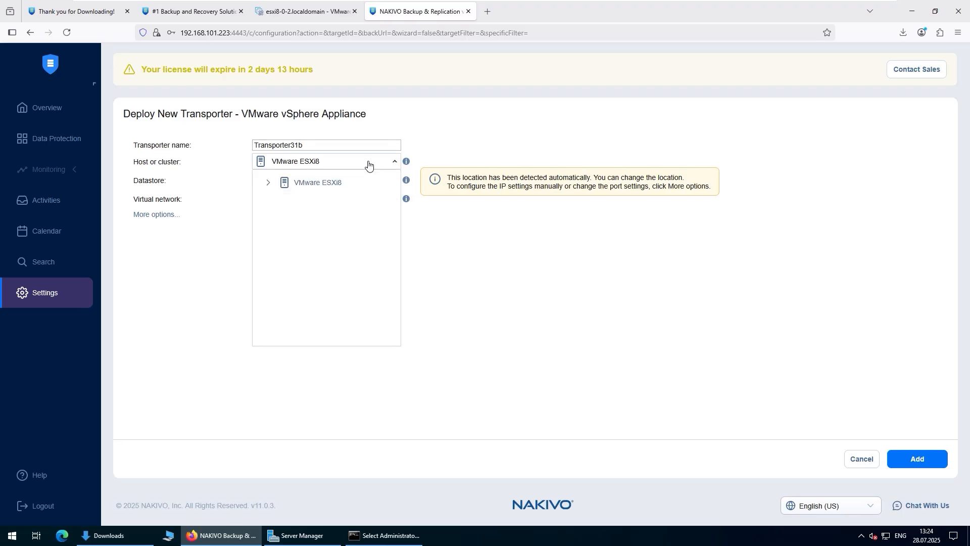
click(339, 182)
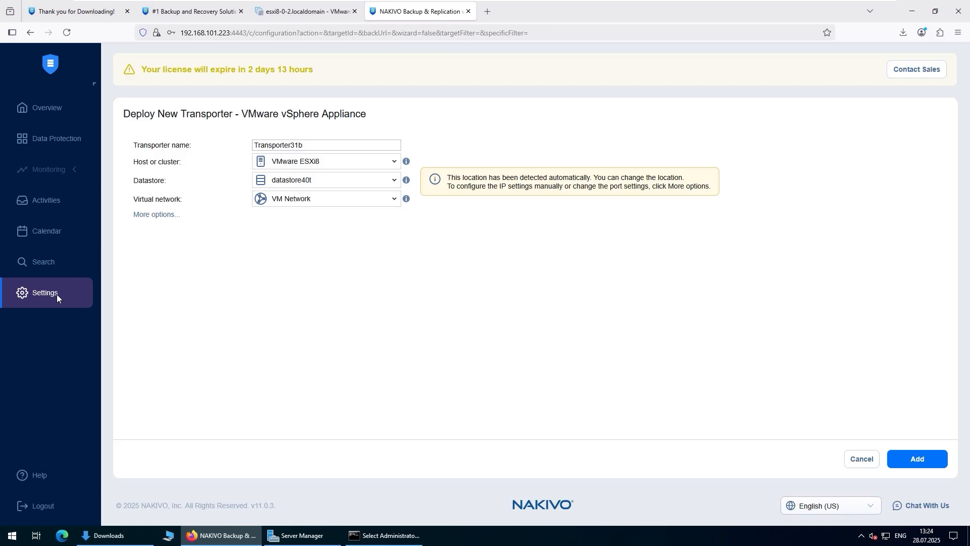
click(864, 458)
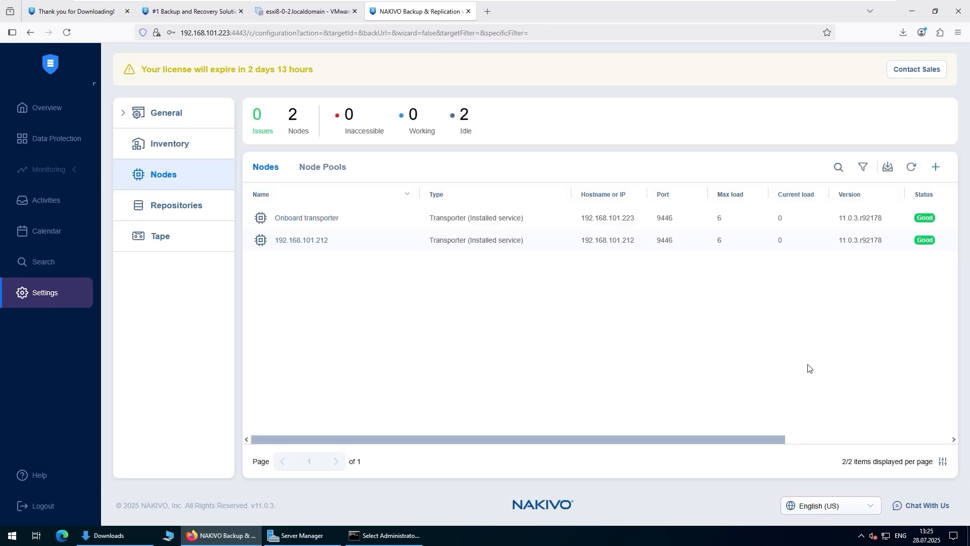
Check the inventory, start deploying a new VMware vSphere appliance node named Transporter31a and show its additional options.
click(177, 142)
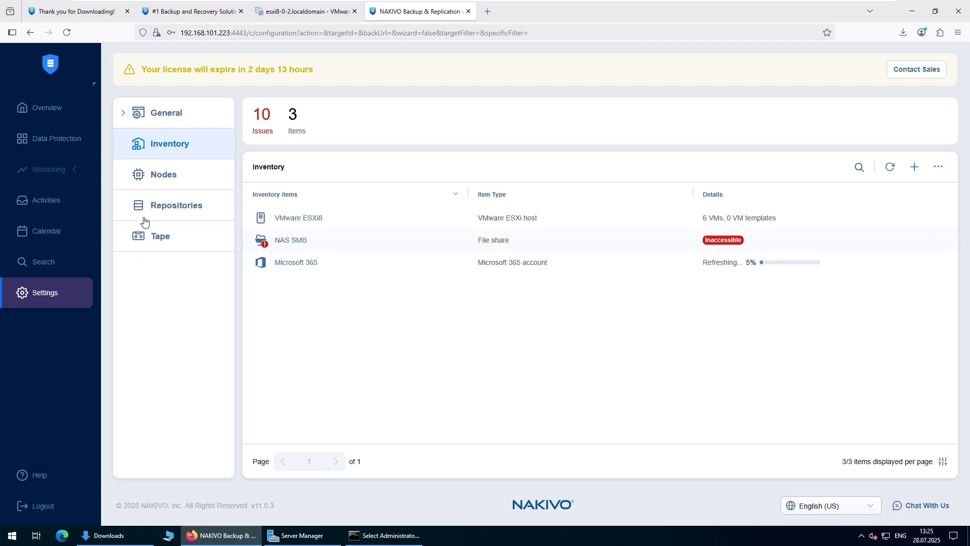
click(168, 174)
click(936, 167)
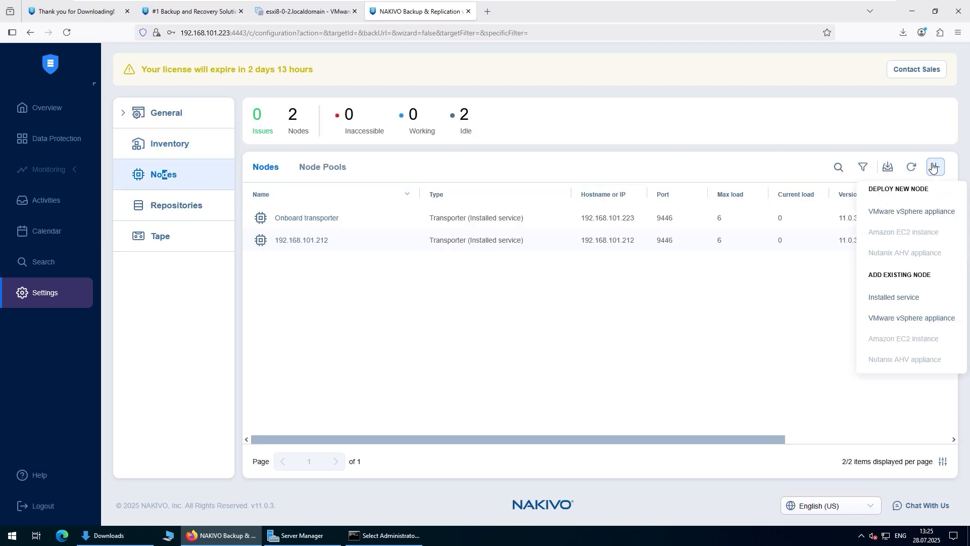
click(920, 212)
text(Transporter31a)
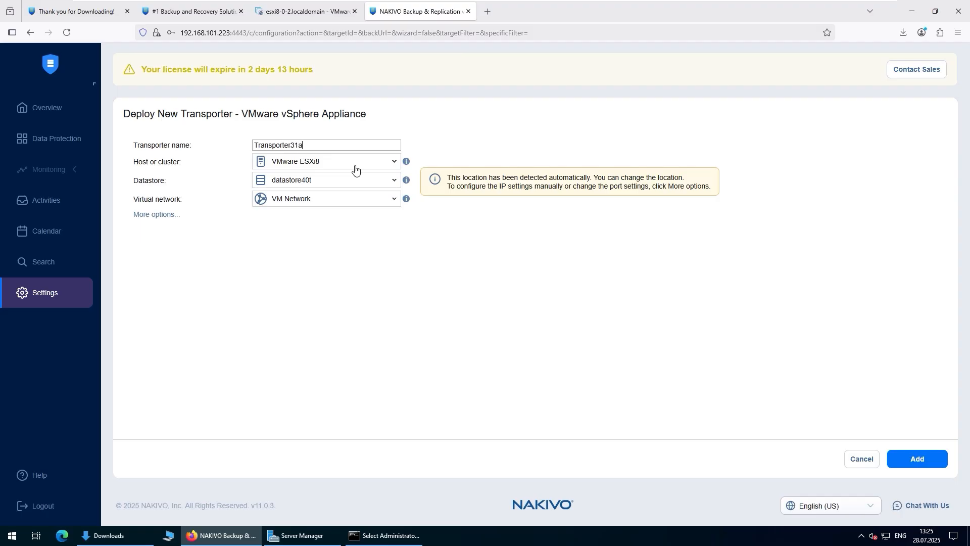
click(143, 218)
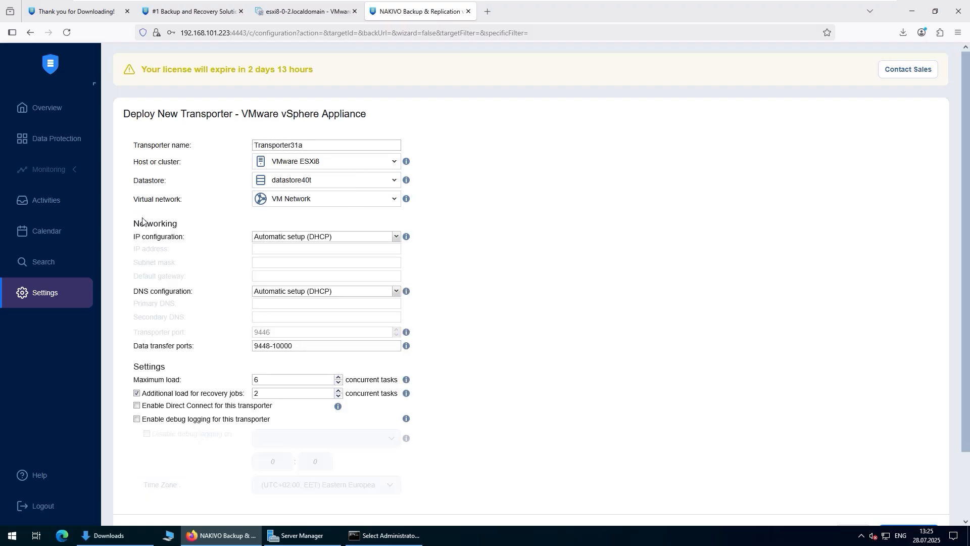
Review the IP and DNS configuration choices and set the transporter's IP configuration to manual setup.
click(392, 240)
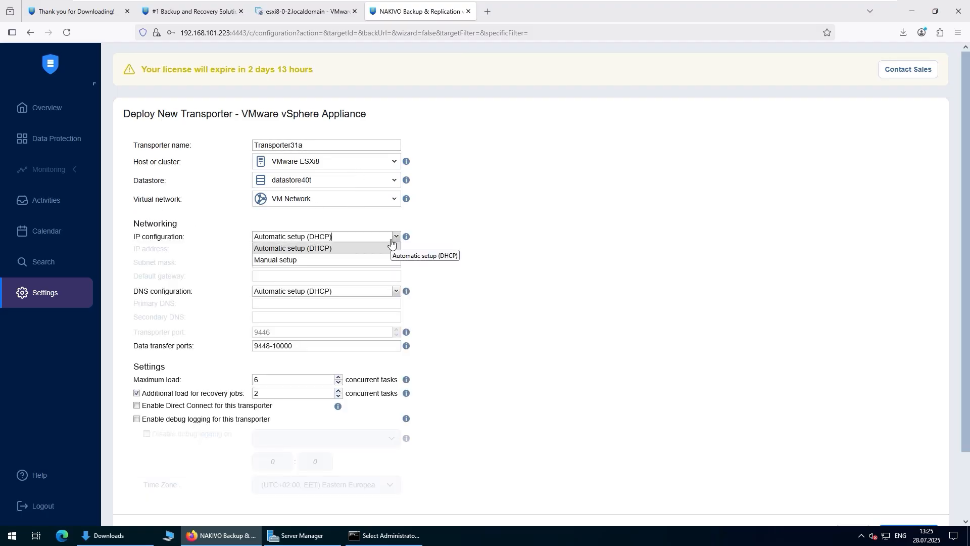
click(392, 248)
click(396, 290)
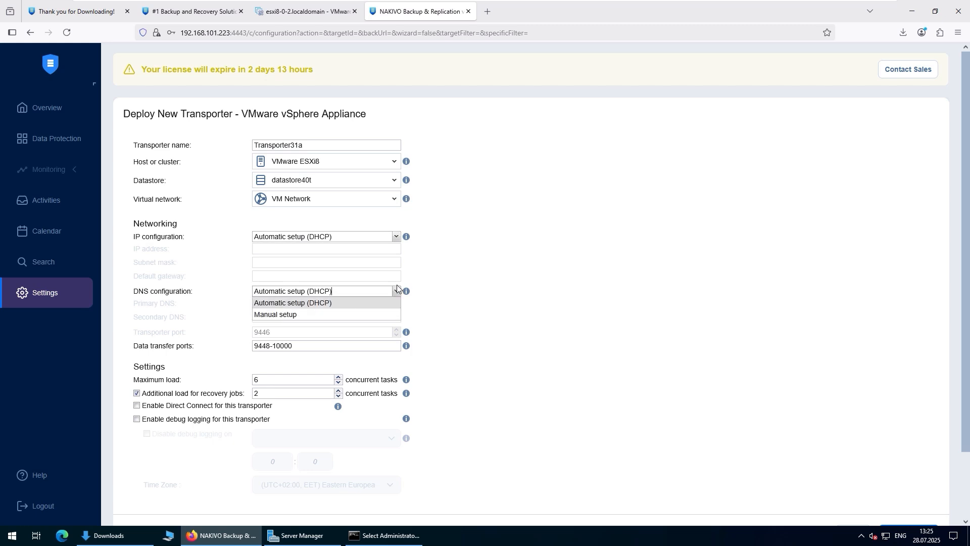
click(396, 286)
click(395, 238)
click(360, 261)
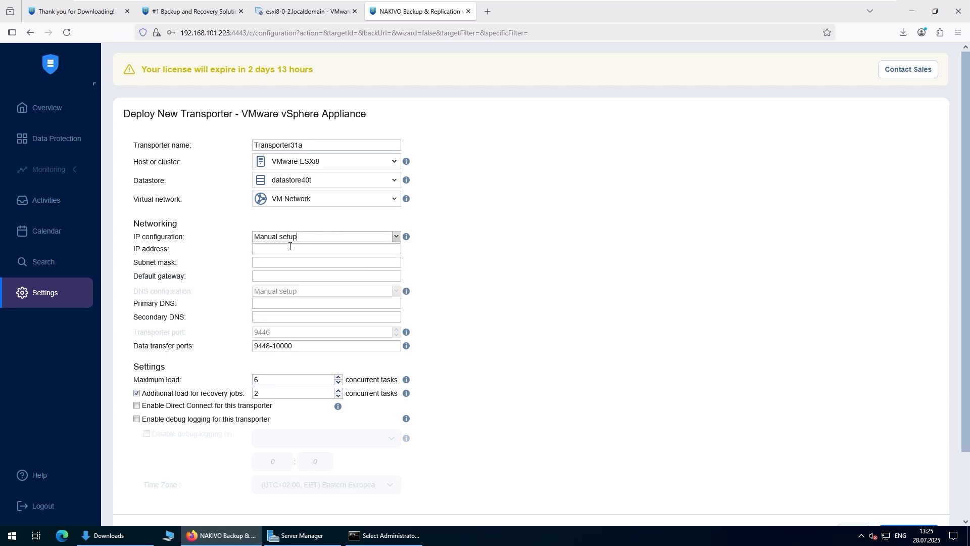
Set IP address 192.168.101.235, subnet mask 255.255.255.0, and 192.168.101.2 as default gateway and primary DNS, and deploy the transporter.
click(286, 248)
text(192.168.101.)
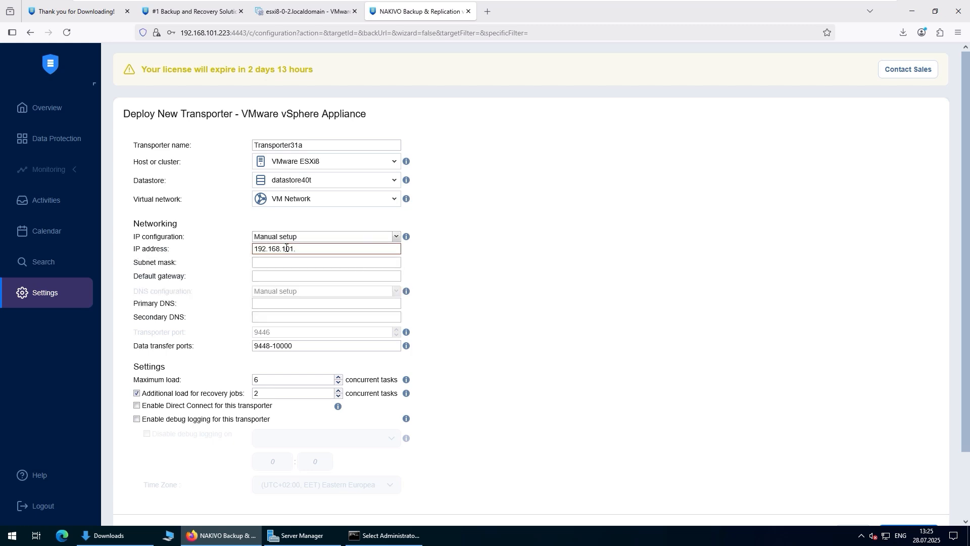
text(235)
key(Tab)
text(255.255.255.0)
key(Tab)
text(192.168.101.2)
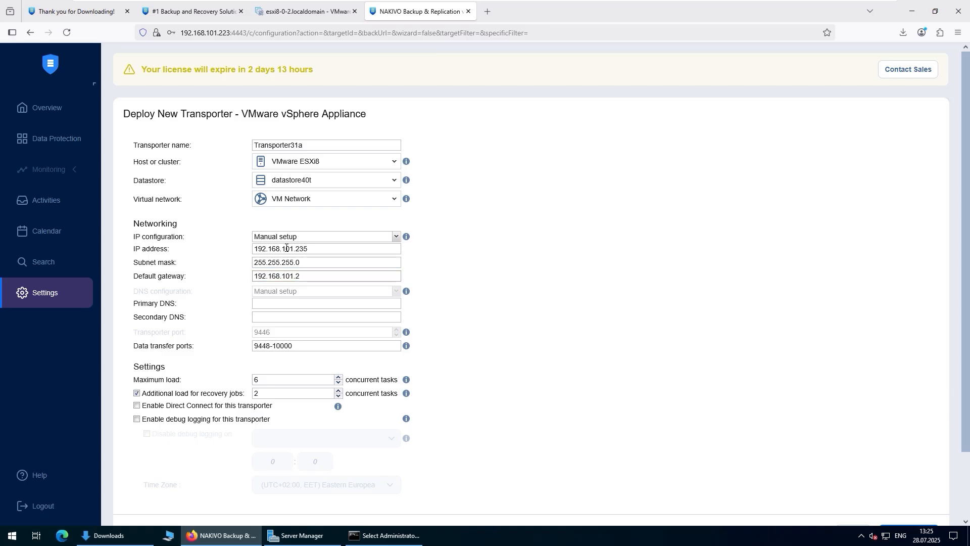
key(Tab)
text(192.168.101.2)
scroll(801, 420, down, 2)
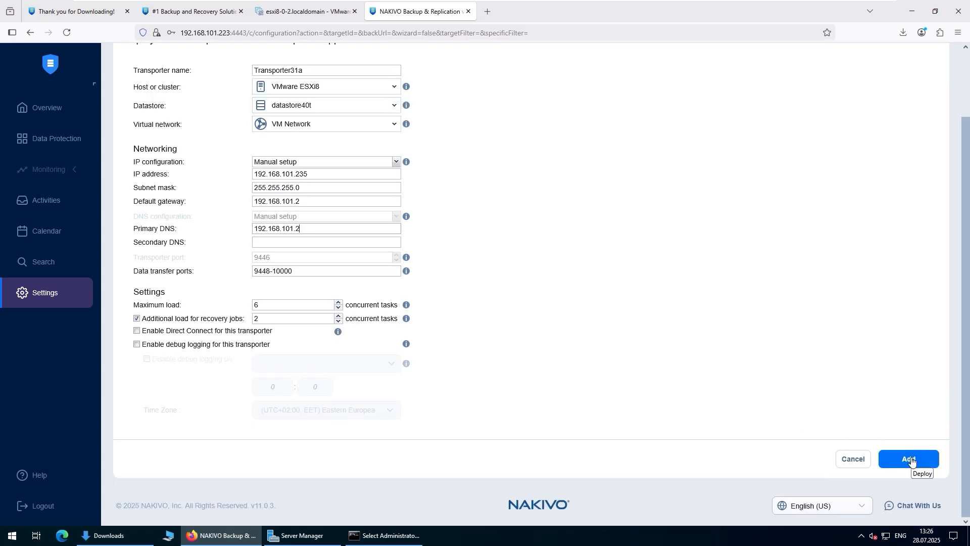
click(911, 460)
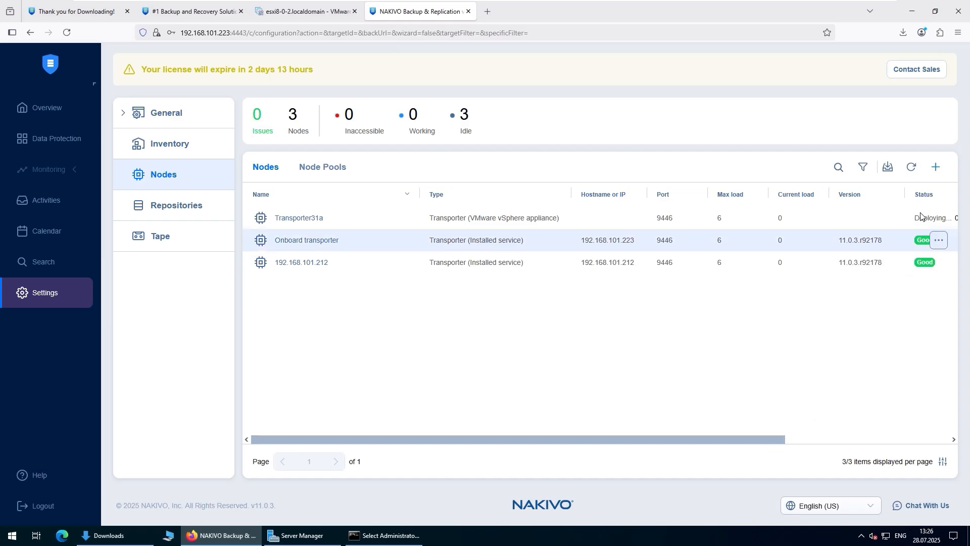
Examine the Transporter31a node's status and management actions, view its update instructions article and close the article.
drag(859, 443, 788, 444)
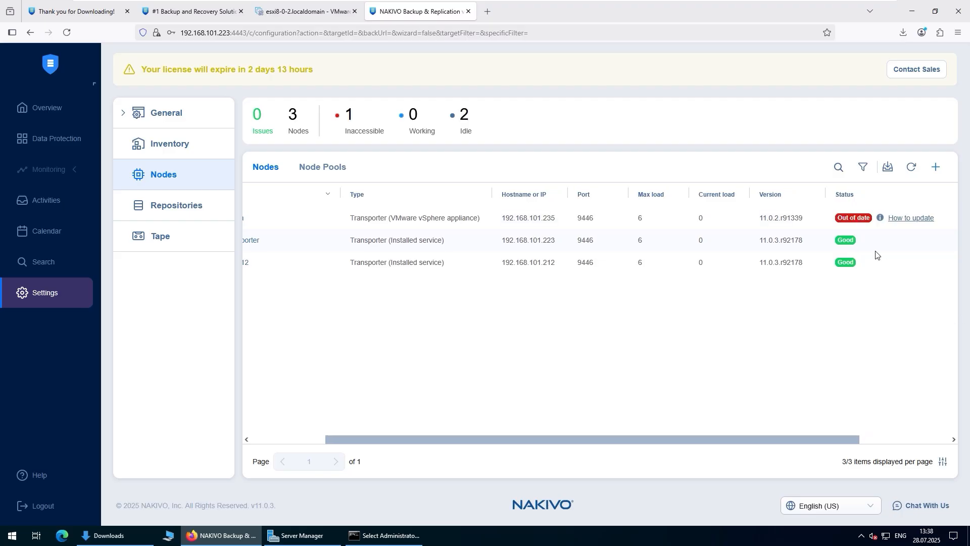
mouse_move(883, 220)
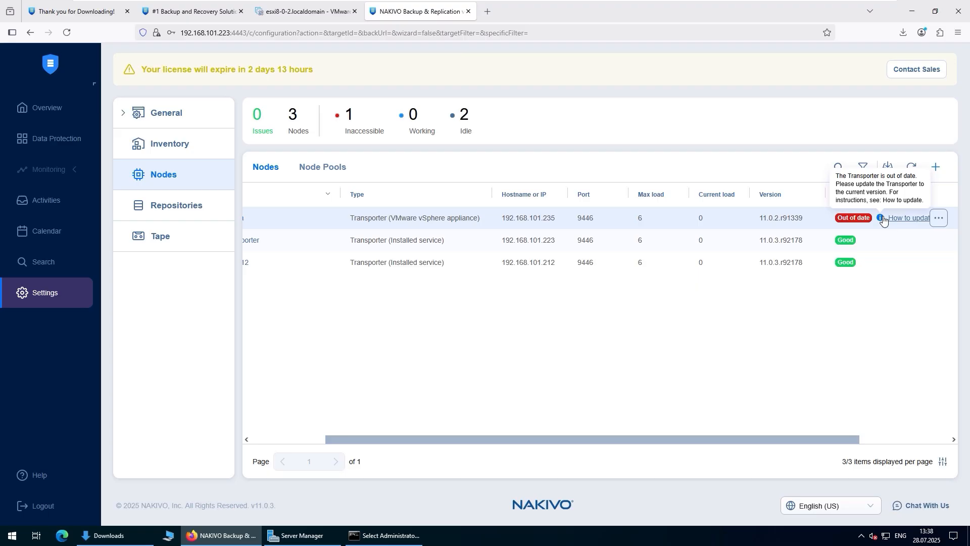
click(940, 218)
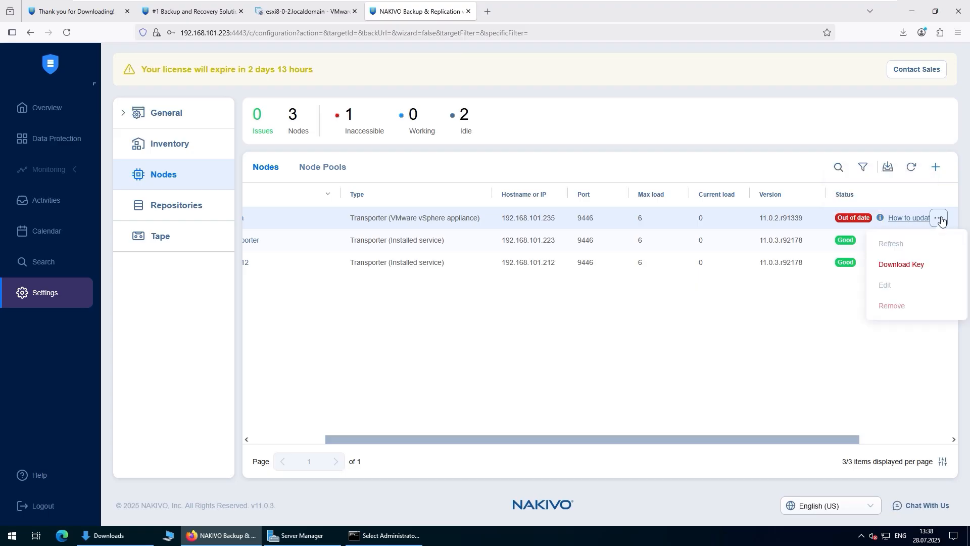
click(903, 219)
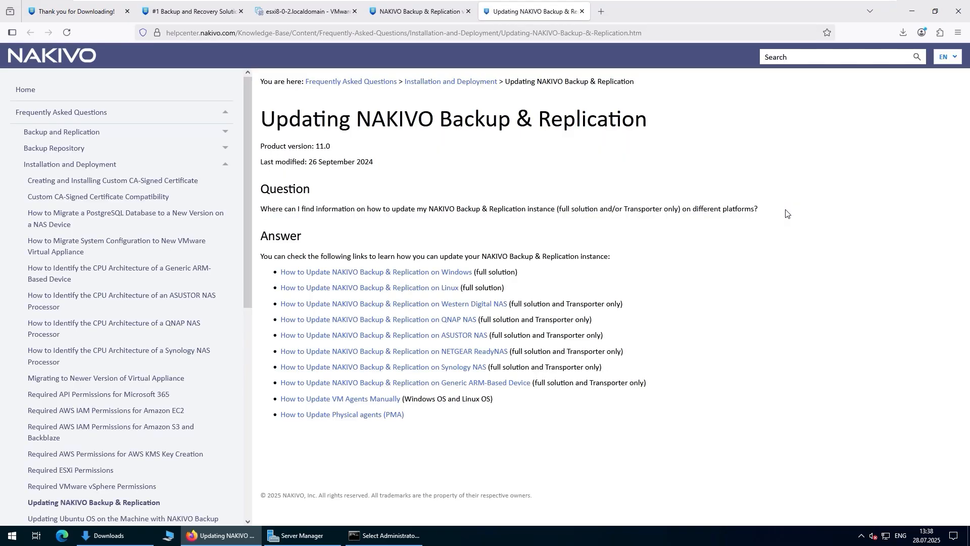
click(582, 11)
View the details of the Transporter31a virtual machine on the ESXi host and return to the virtual machine list.
click(308, 11)
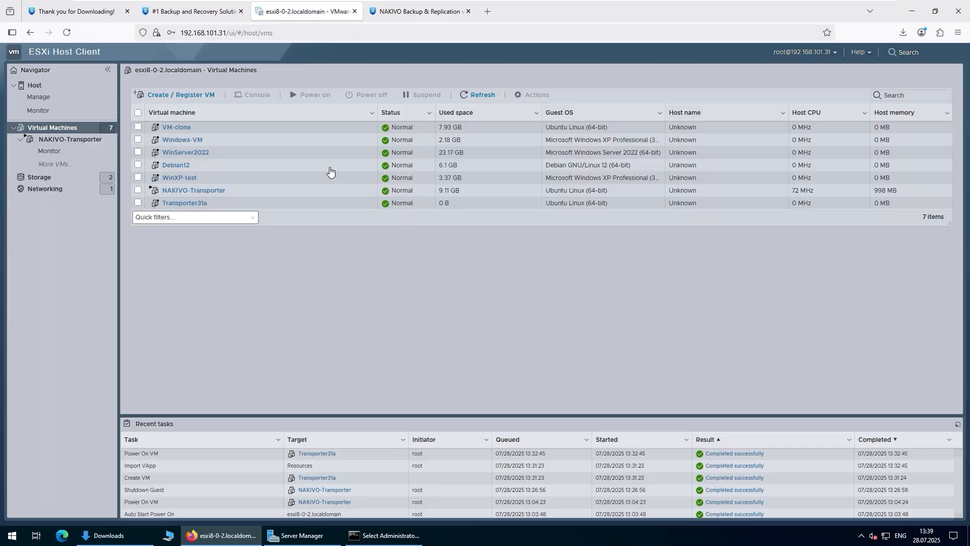
click(190, 203)
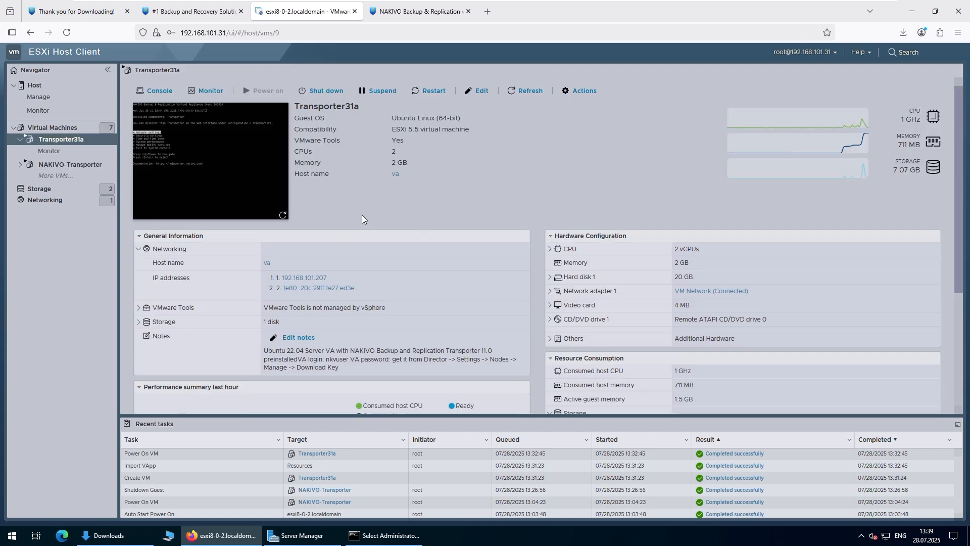
click(225, 289)
click(75, 128)
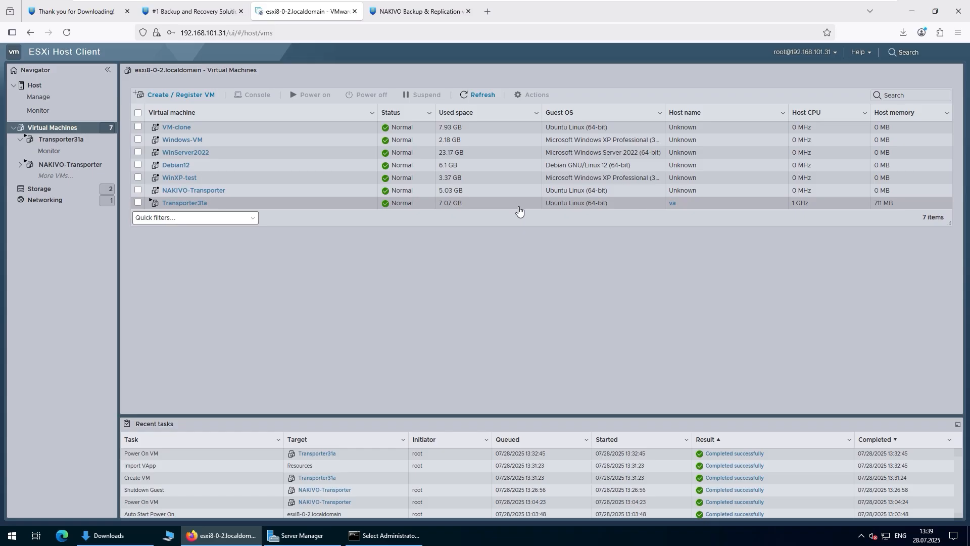
View the network card configuration in the Transporter31a virtual machine's console and close the console.
click(185, 203)
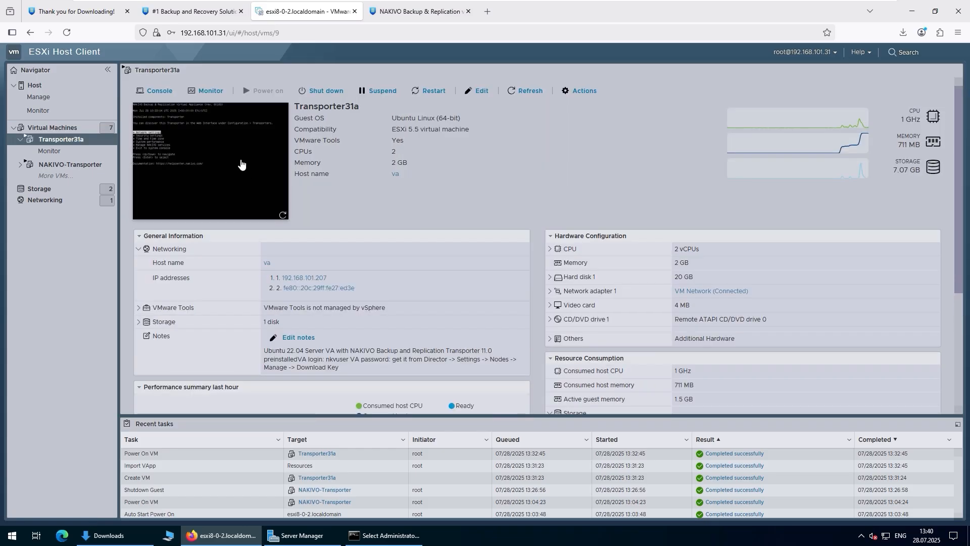
click(241, 162)
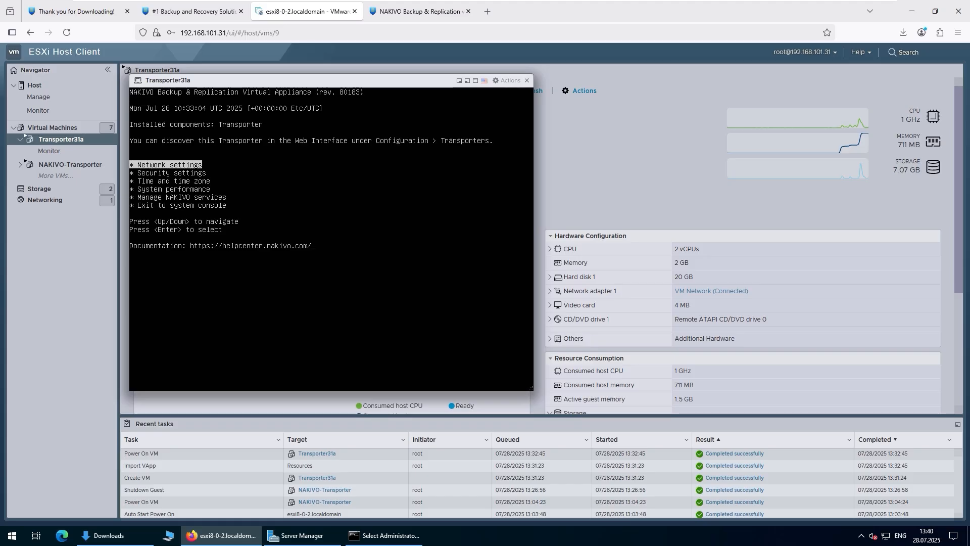
key(Return)
key(Down)
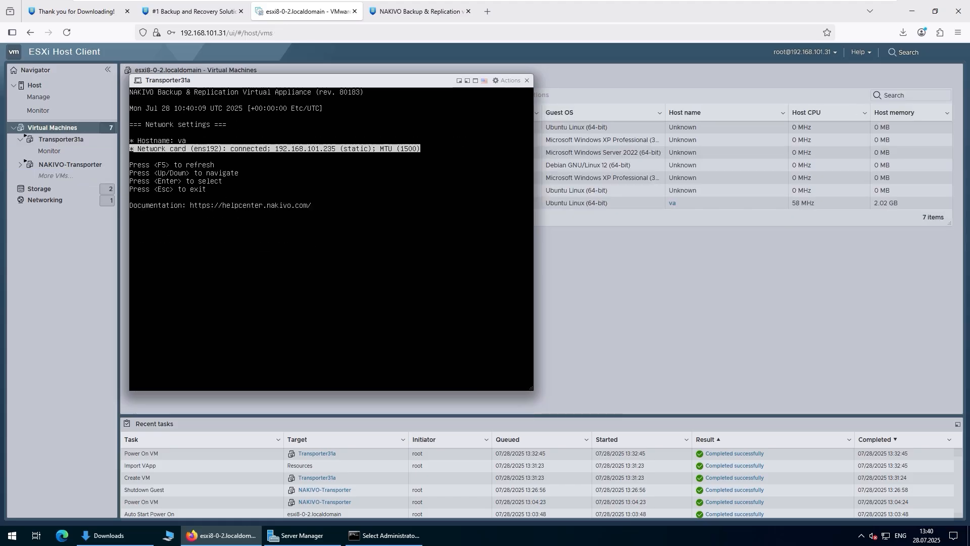
click(526, 80)
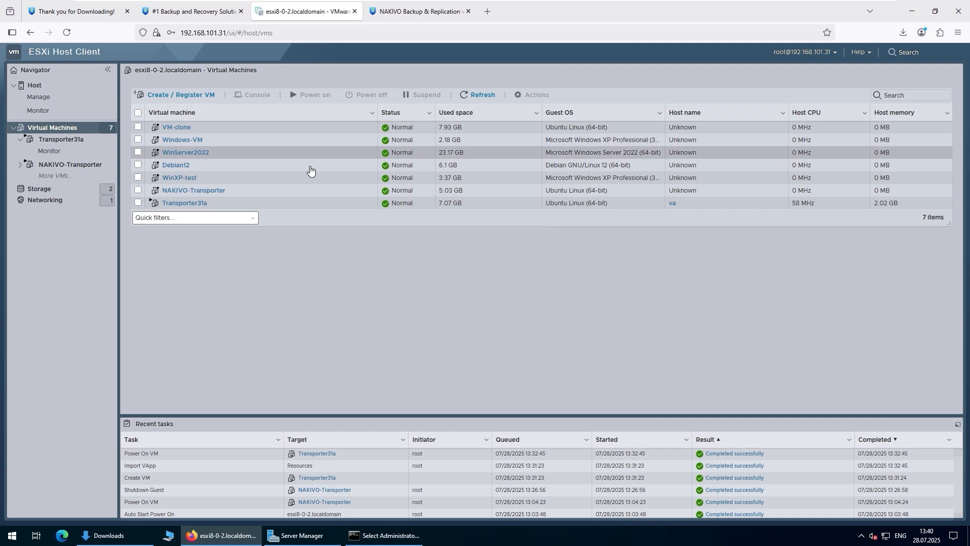
Check the IP addresses in the Transporter31a virtual machine's details and minimize the browser window.
click(195, 203)
drag(327, 278, 272, 278)
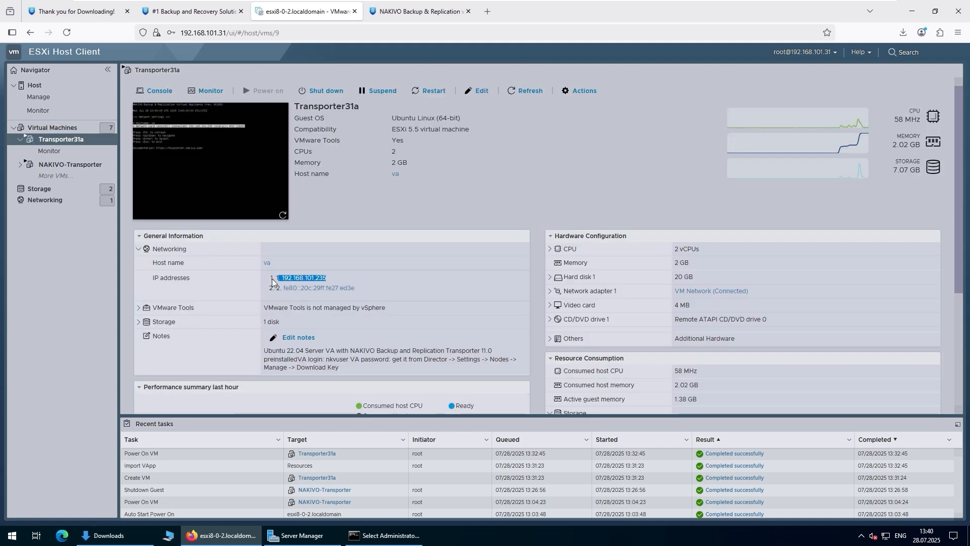
click(386, 278)
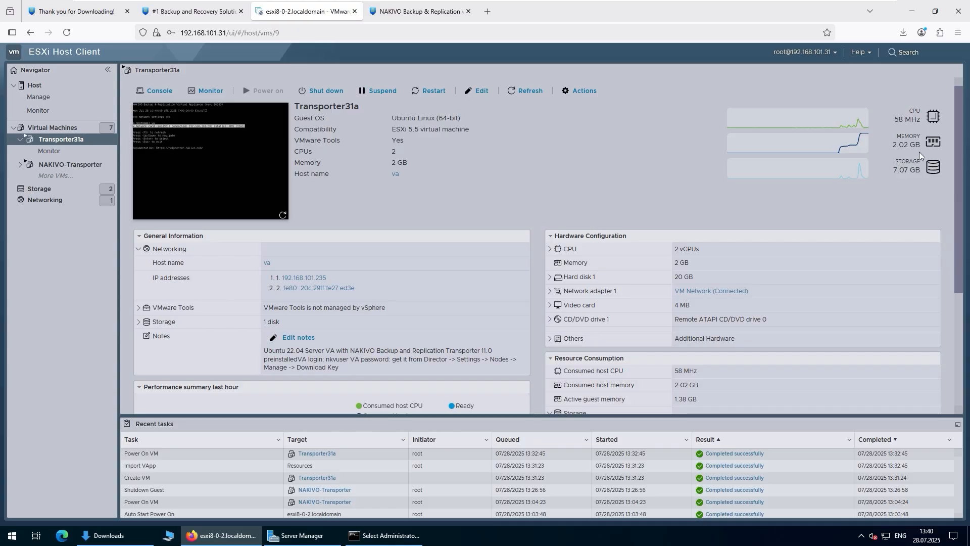
click(903, 11)
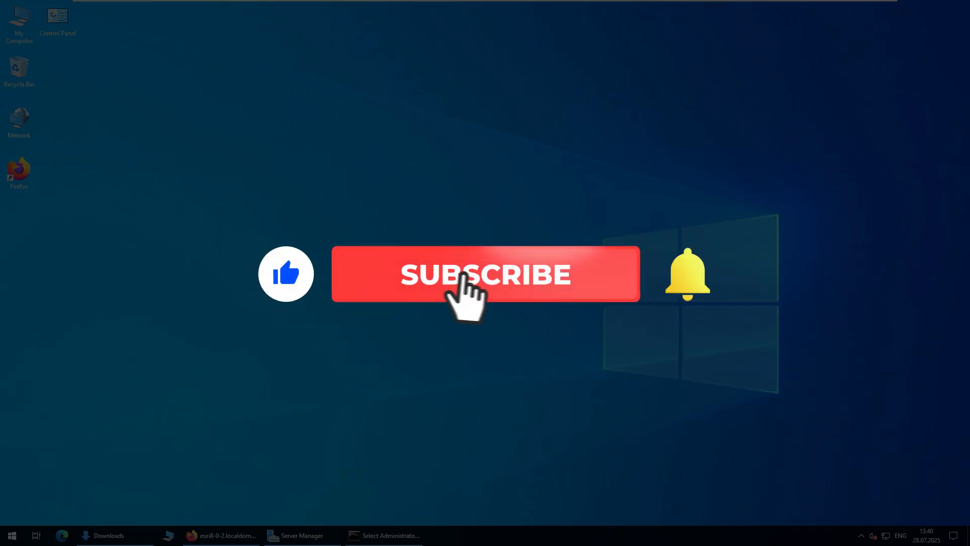